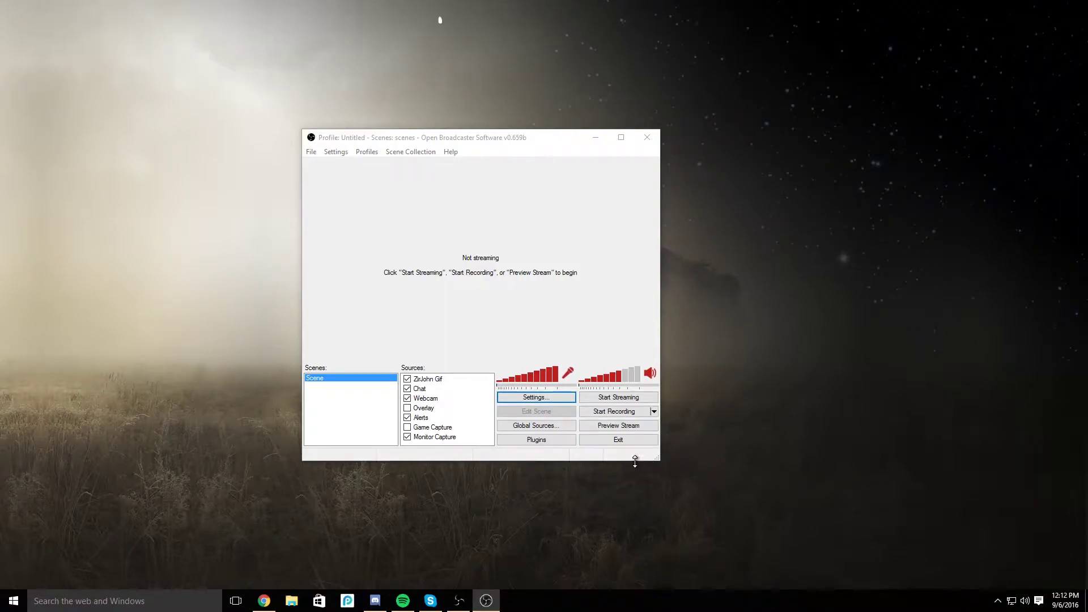
Open OBS Classic's Settings and show the Broadcast Settings page with Live Stream mode and Twitch.
{"action": "left_click", "coordinate": [560, 396]}
{"action": "left_click", "coordinate": [521, 400]}
{"action": "left_click_drag", "start_coordinate": [468, 103], "coordinate": [471, 128]}
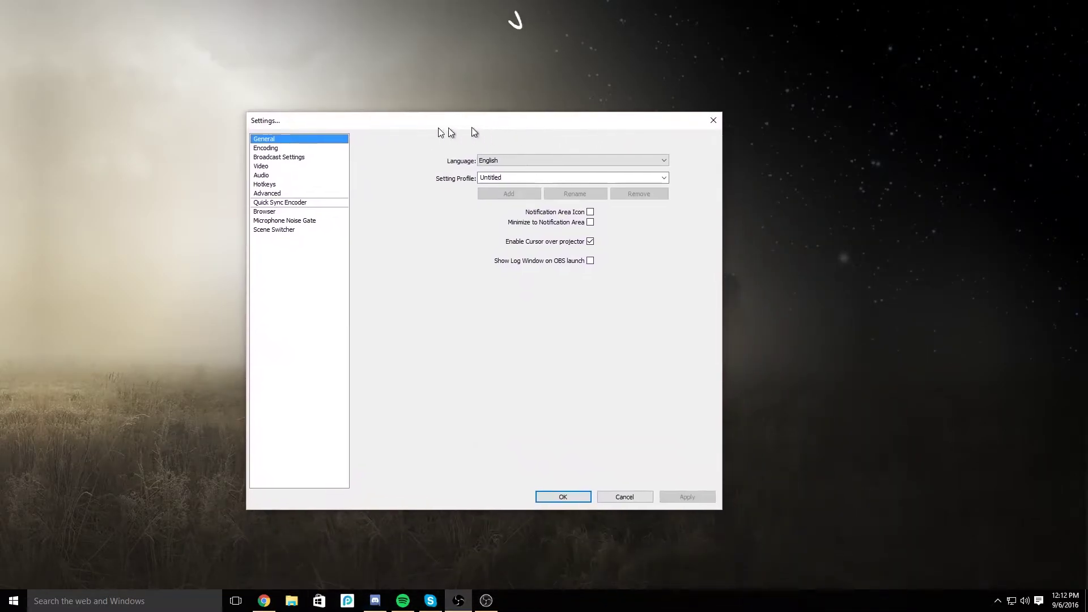
{"action": "left_click", "coordinate": [287, 152]}
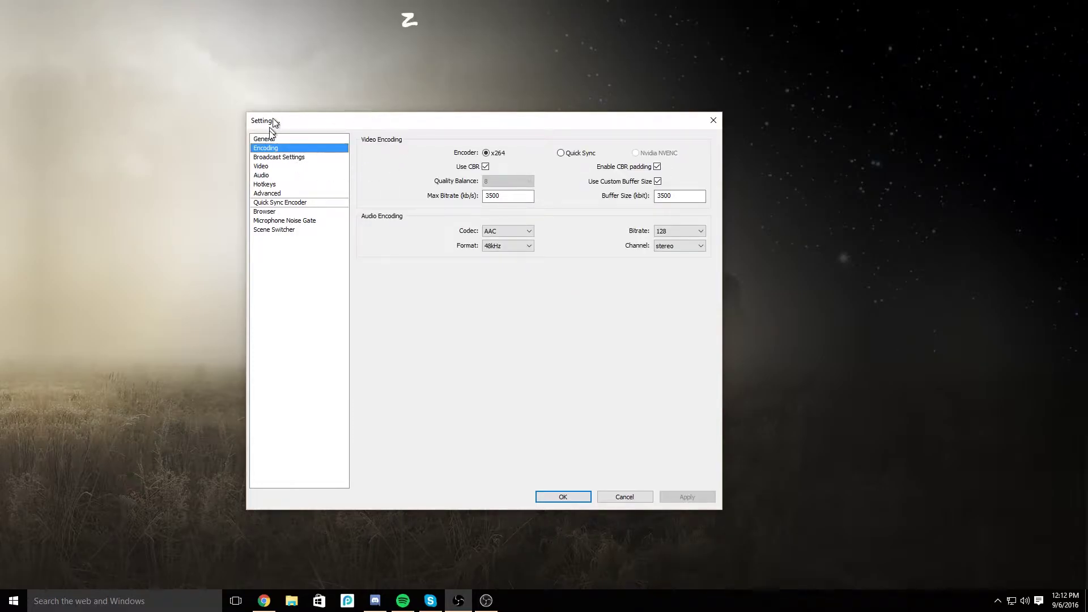
{"action": "mouse_move", "coordinate": [487, 595]}
{"action": "left_click", "coordinate": [289, 156]}
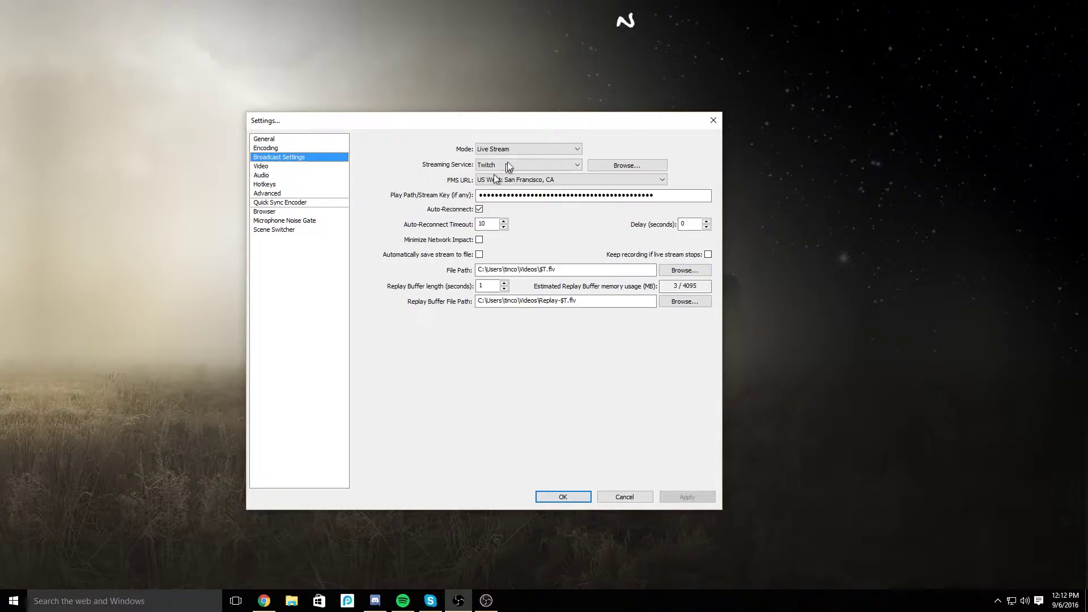
Browse the Encoding, Broadcast, Video, Audio, Hotkeys and Advanced pages, then cancel out of Settings.
{"action": "left_click", "coordinate": [289, 149]}
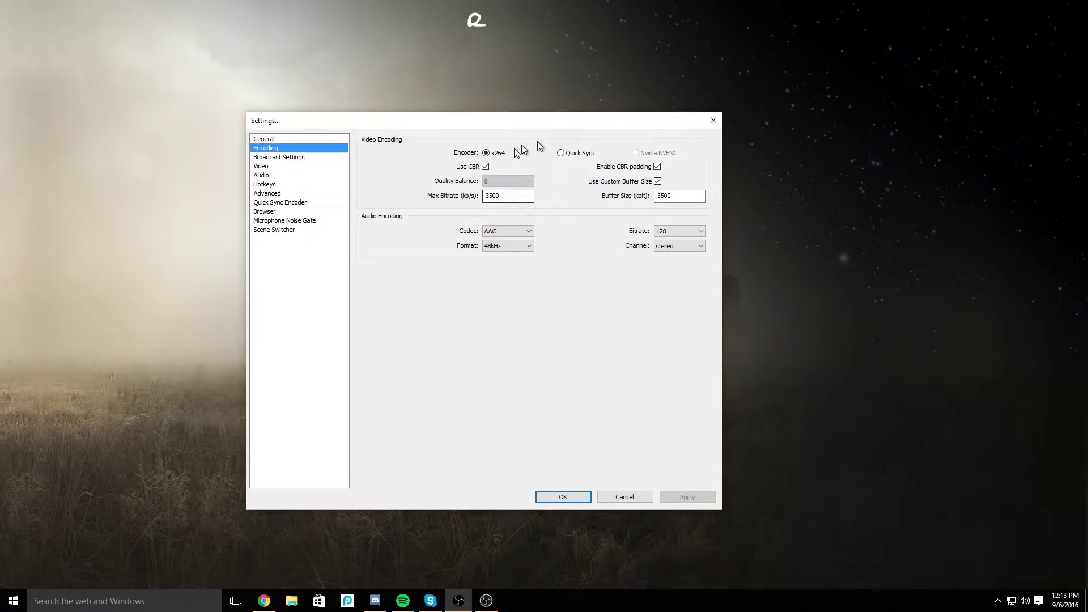
{"action": "left_click", "coordinate": [310, 157]}
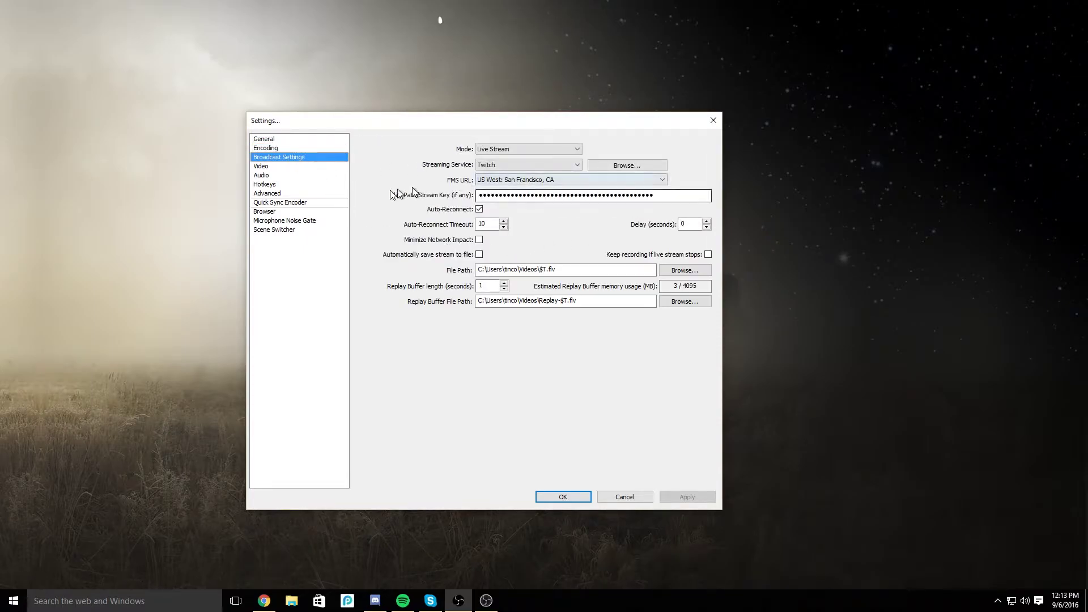
{"action": "left_click", "coordinate": [278, 176]}
{"action": "key", "text": "Up"}
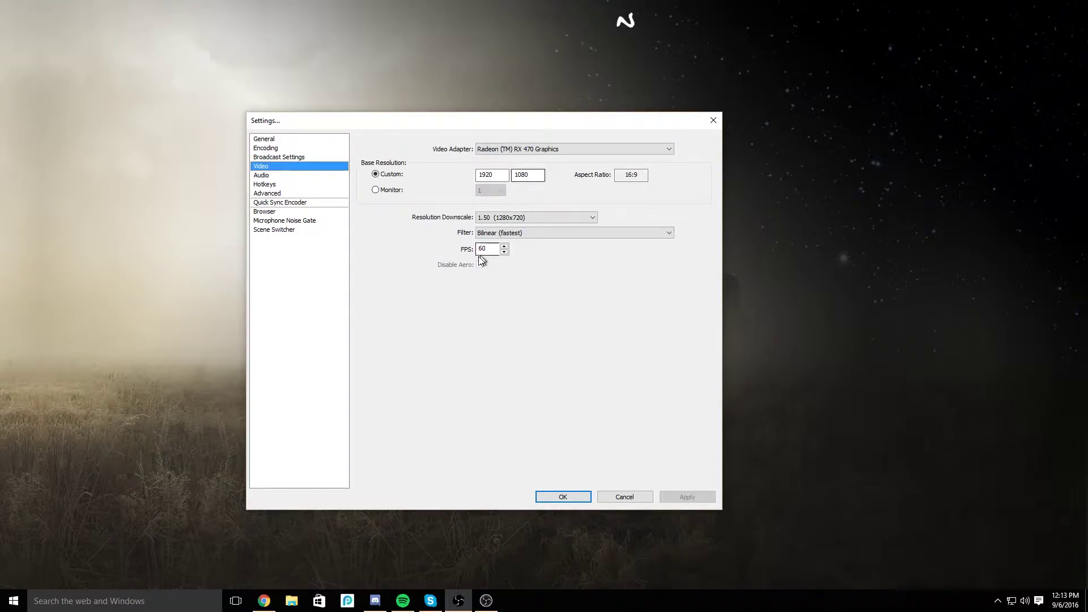
{"action": "left_click", "coordinate": [265, 175]}
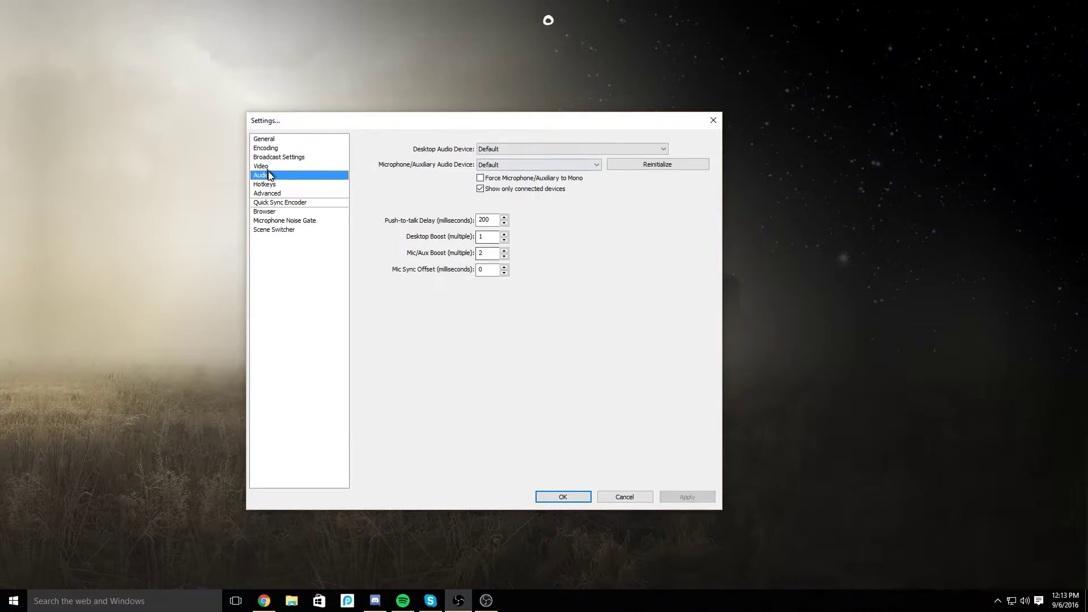
{"action": "left_click", "coordinate": [271, 184]}
{"action": "left_click", "coordinate": [269, 193]}
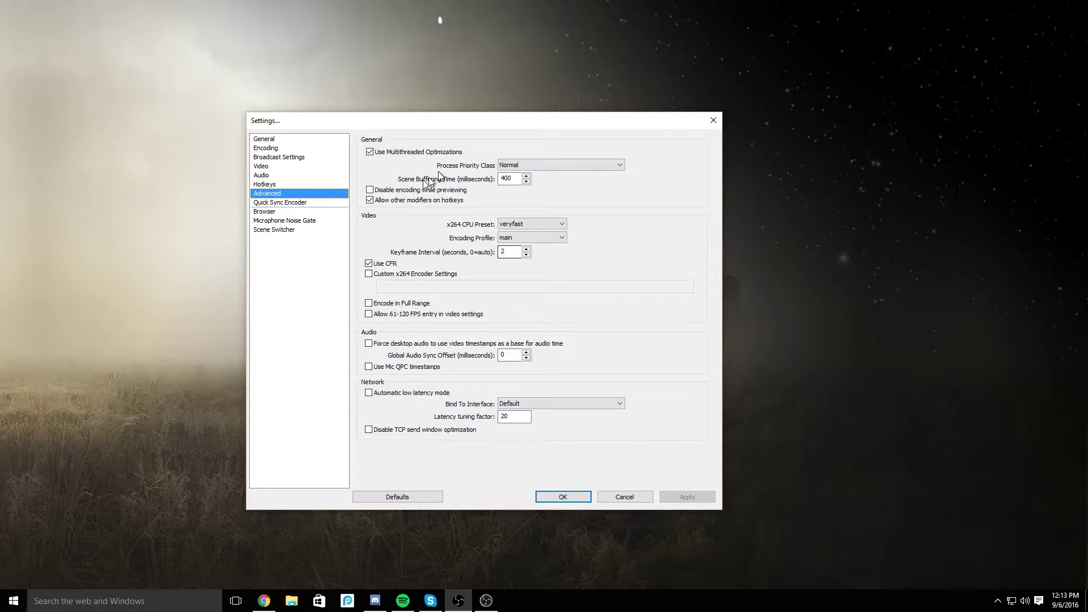
{"action": "left_click", "coordinate": [625, 499]}
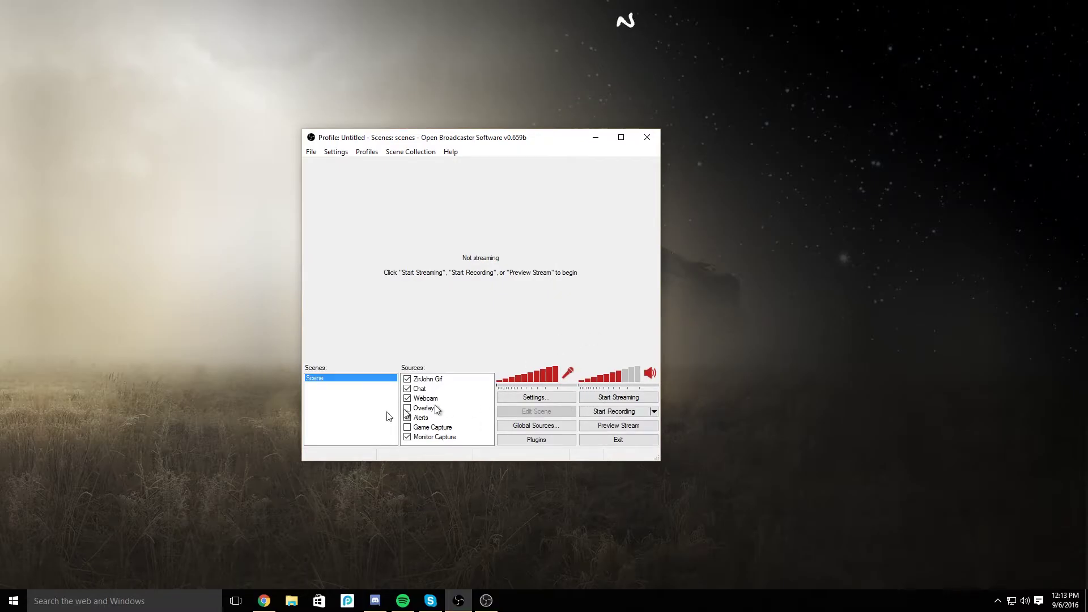
Open the AnkhBot R2 portfolio page from the ankhbot search results, browse its screenshots, then search Windows for AnkhBot.
{"action": "left_click", "coordinate": [264, 600]}
{"action": "left_click", "coordinate": [67, 5]}
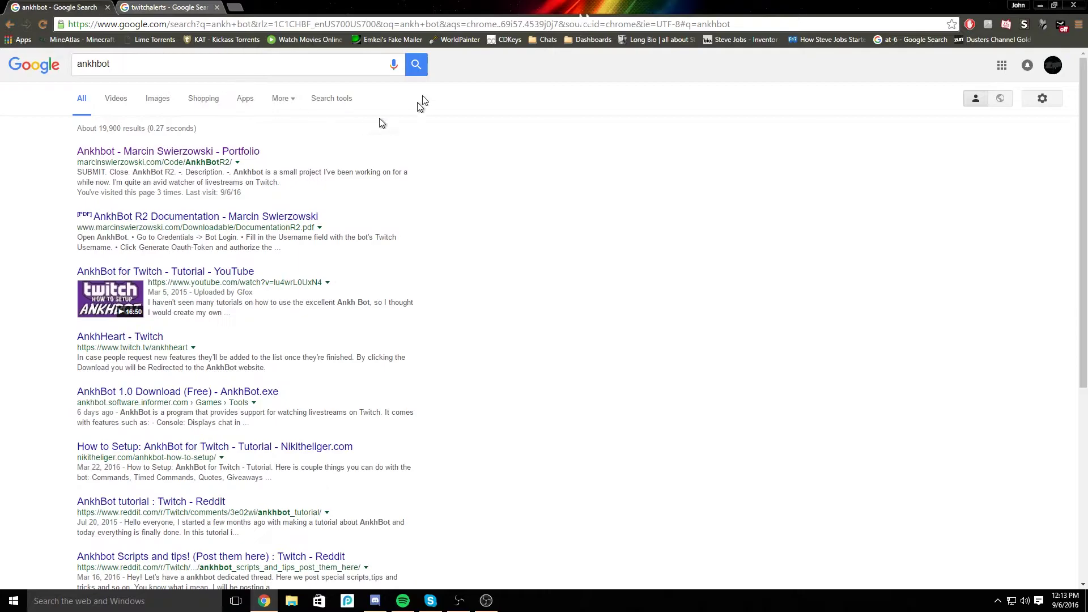
{"action": "left_click", "coordinate": [123, 153]}
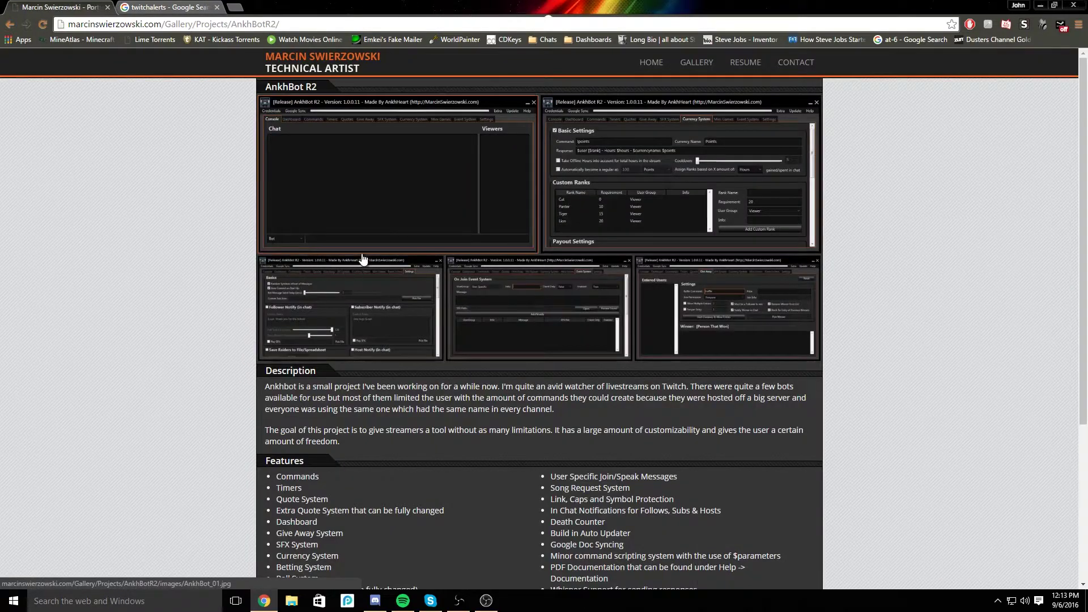
{"action": "left_click", "coordinate": [322, 187]}
{"action": "left_click", "coordinate": [545, 224]}
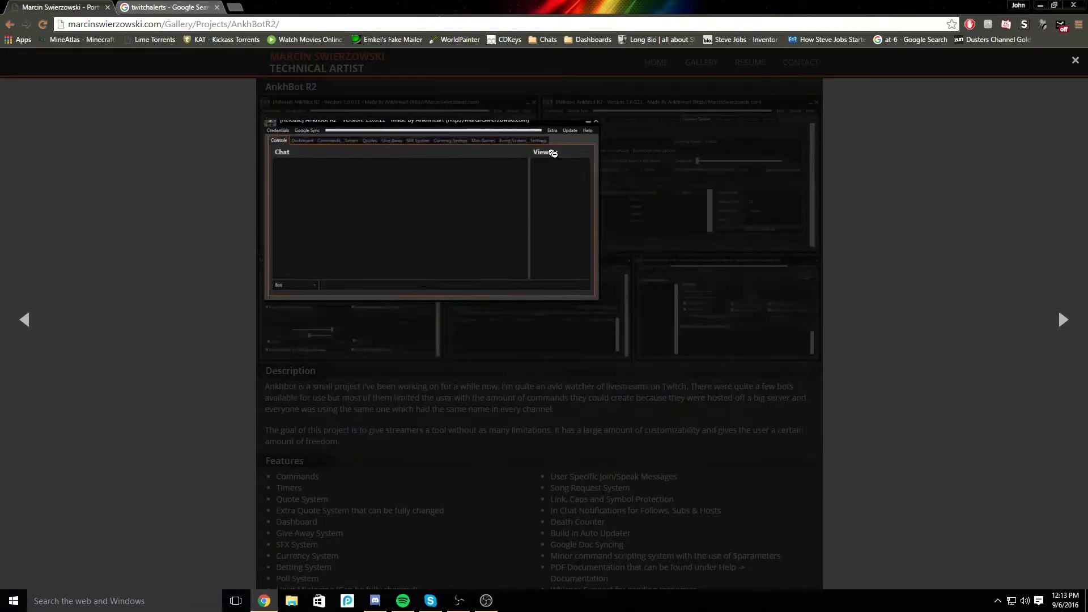
{"action": "key", "text": "Escape"}
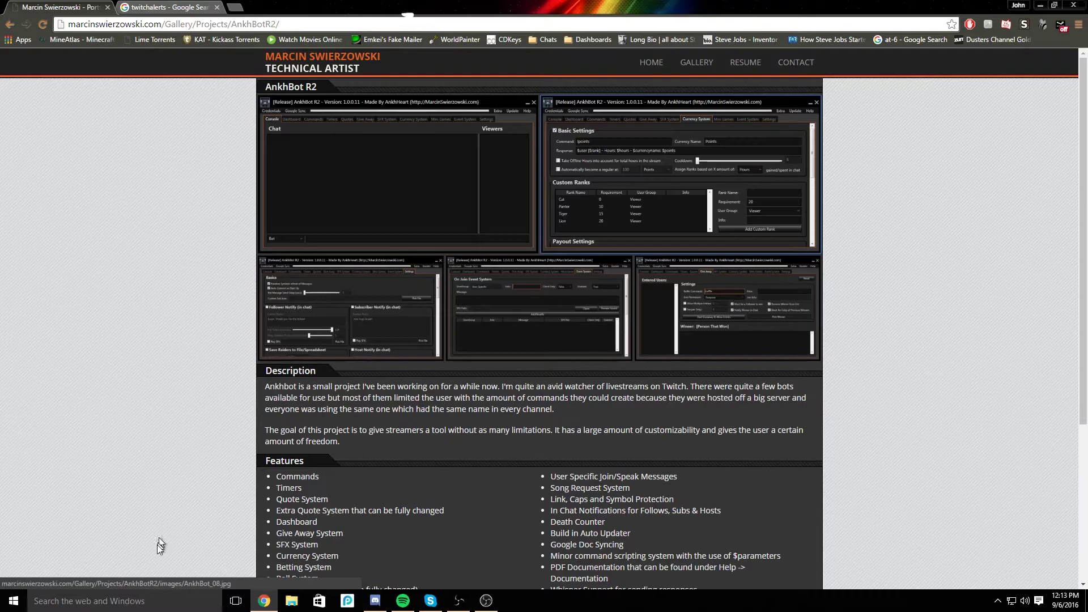
{"action": "left_click", "coordinate": [116, 604]}
{"action": "type", "text": "an"}
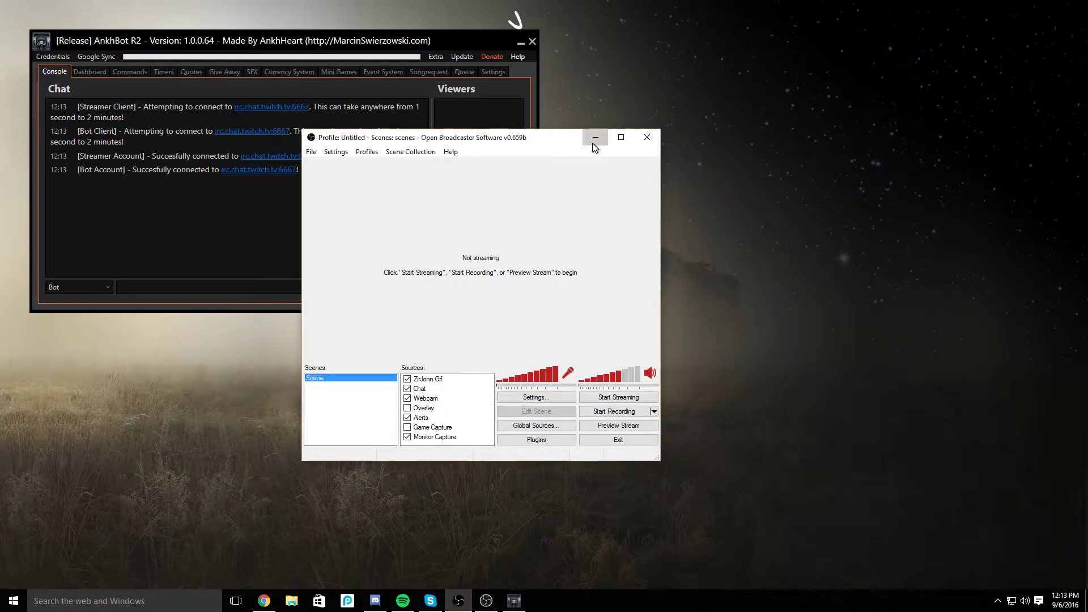
Minimize OBS, check AnkhBot's Credentials options and keep Bot as the chat account.
{"action": "left_click", "coordinate": [592, 139]}
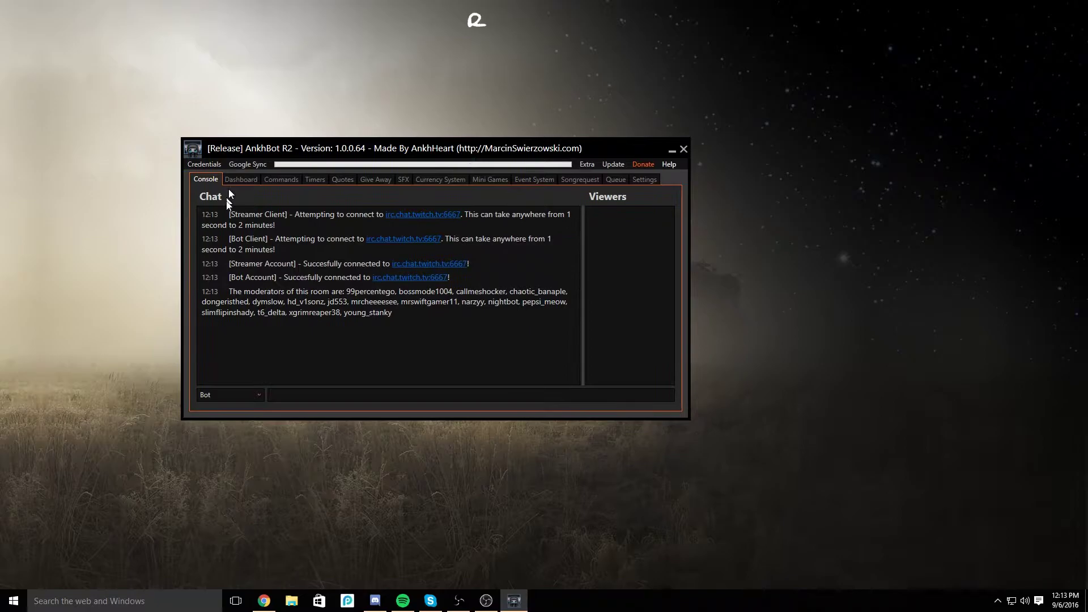
{"action": "left_click", "coordinate": [202, 165]}
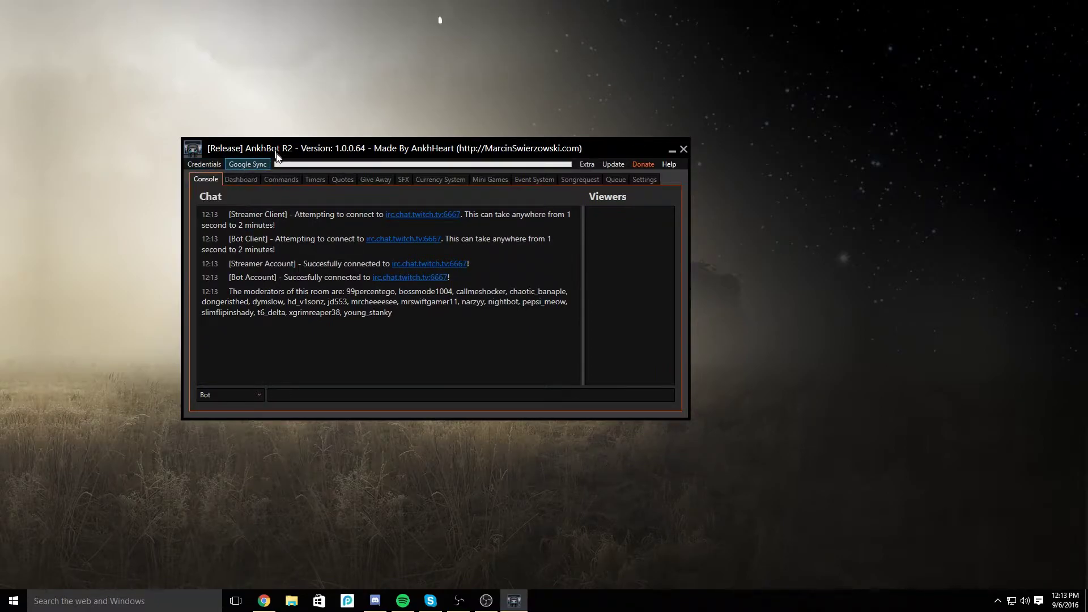
{"action": "left_click", "coordinate": [232, 393]}
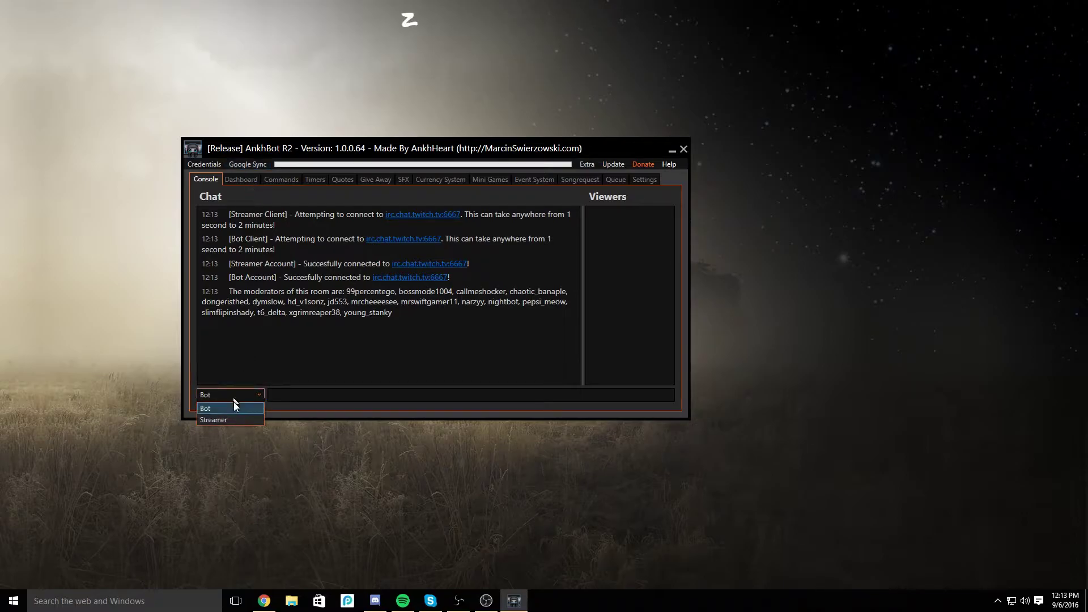
{"action": "left_click", "coordinate": [252, 182]}
Scroll through the Dashboard down to the Followers, Subscribers, Raiders and Hosts panels.
{"action": "left_click", "coordinate": [253, 181]}
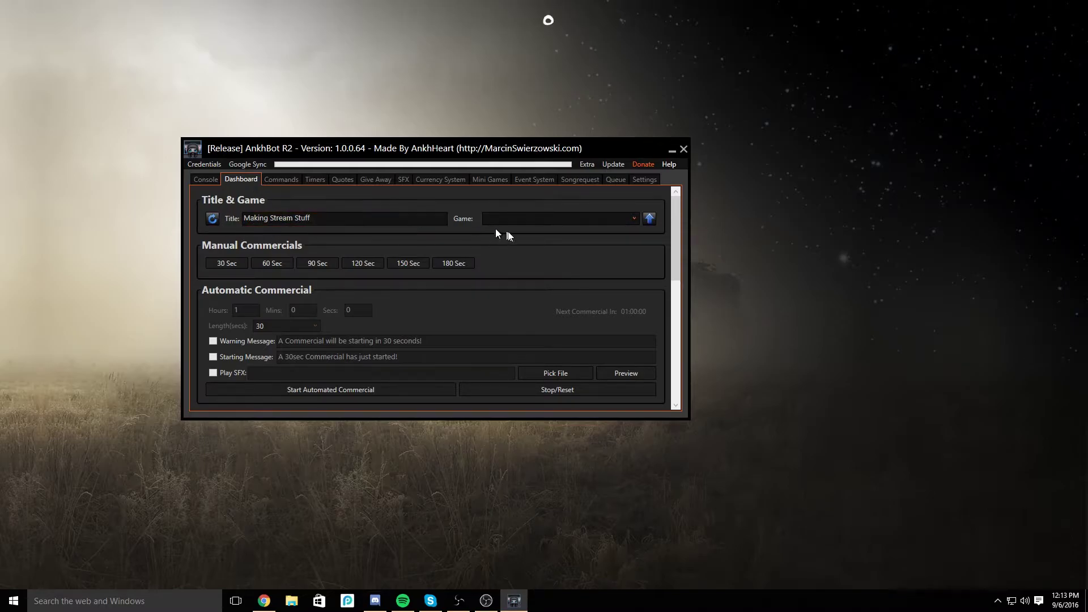
{"action": "scroll", "coordinate": [352, 328], "scroll_direction": "down", "scroll_amount": 3}
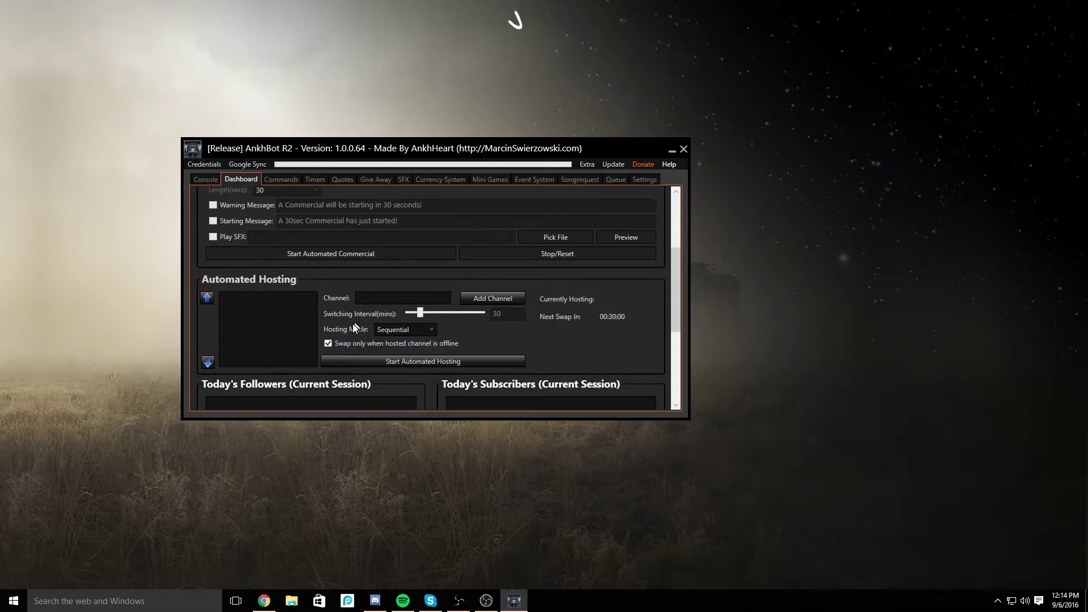
{"action": "scroll", "coordinate": [427, 352], "scroll_direction": "down", "scroll_amount": 2}
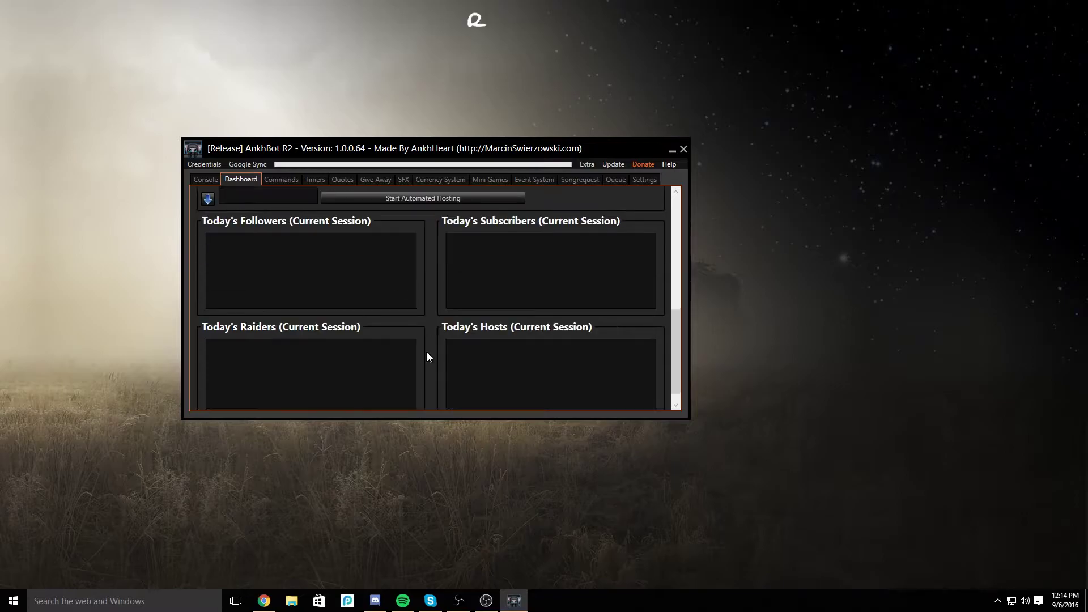
{"action": "scroll", "coordinate": [437, 342], "scroll_direction": "up", "scroll_amount": 1}
{"action": "scroll", "coordinate": [436, 342], "scroll_direction": "up", "scroll_amount": 2}
{"action": "scroll", "coordinate": [438, 341], "scroll_direction": "down", "scroll_amount": 3}
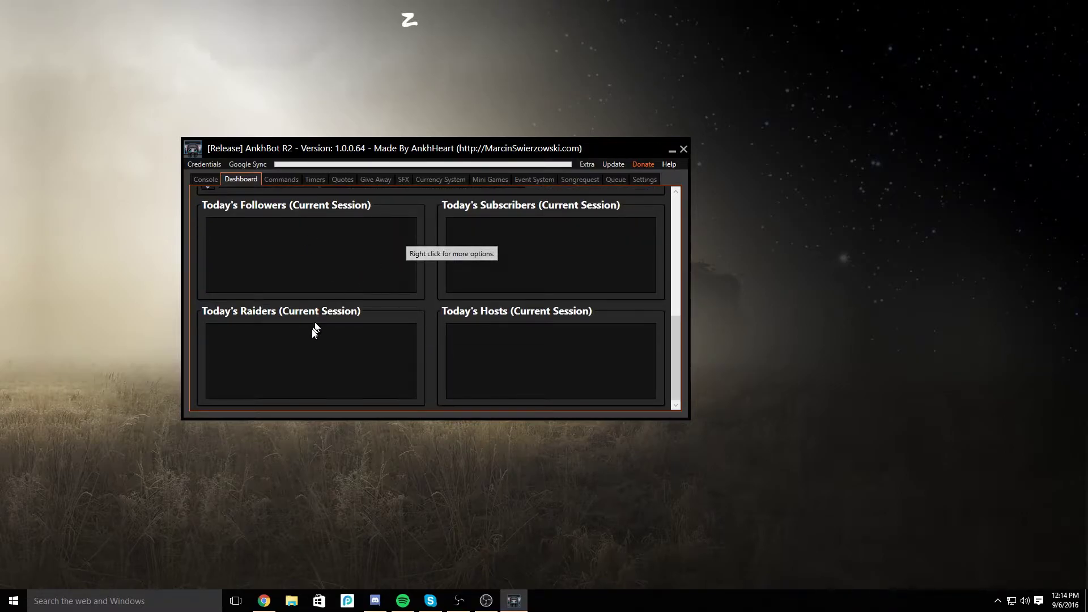
Look through AnkhBot's Commands, Timers, Quotes, Giveaway and SFX pages.
{"action": "left_click", "coordinate": [286, 178]}
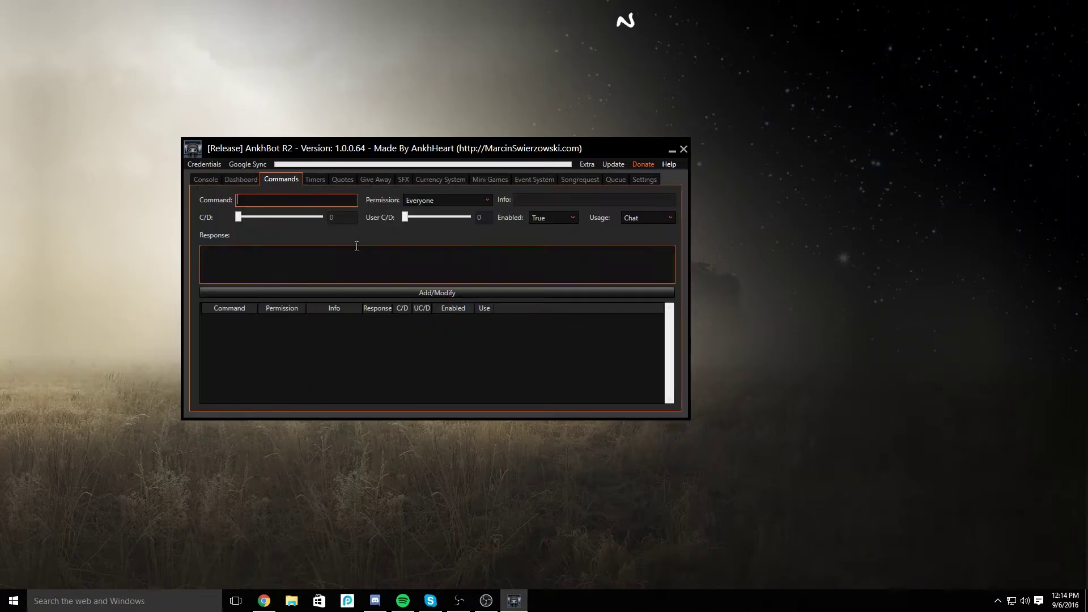
{"action": "left_click", "coordinate": [315, 179]}
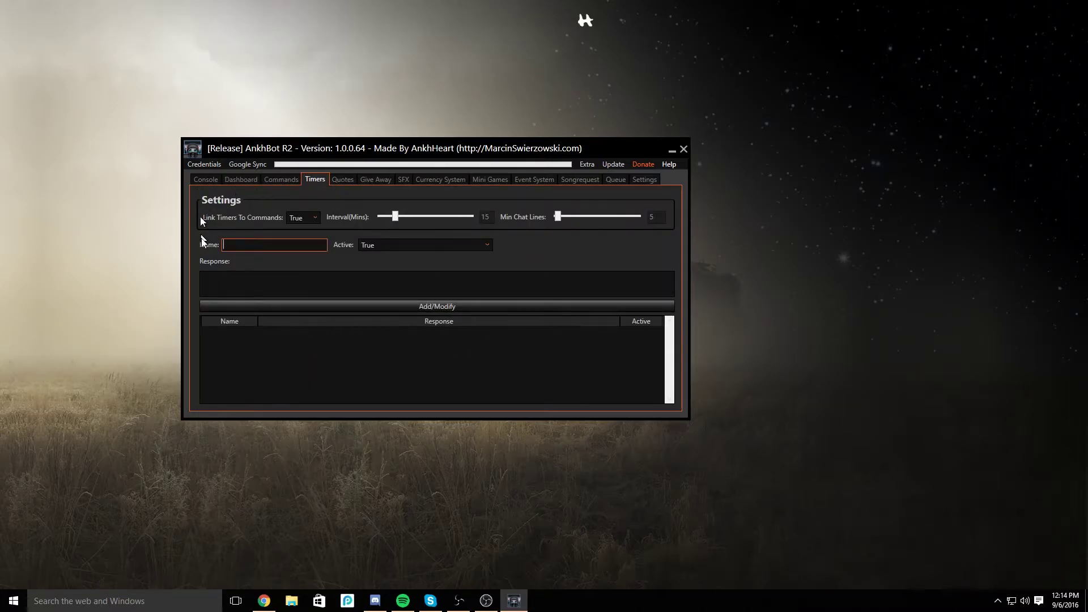
{"action": "left_click", "coordinate": [352, 179]}
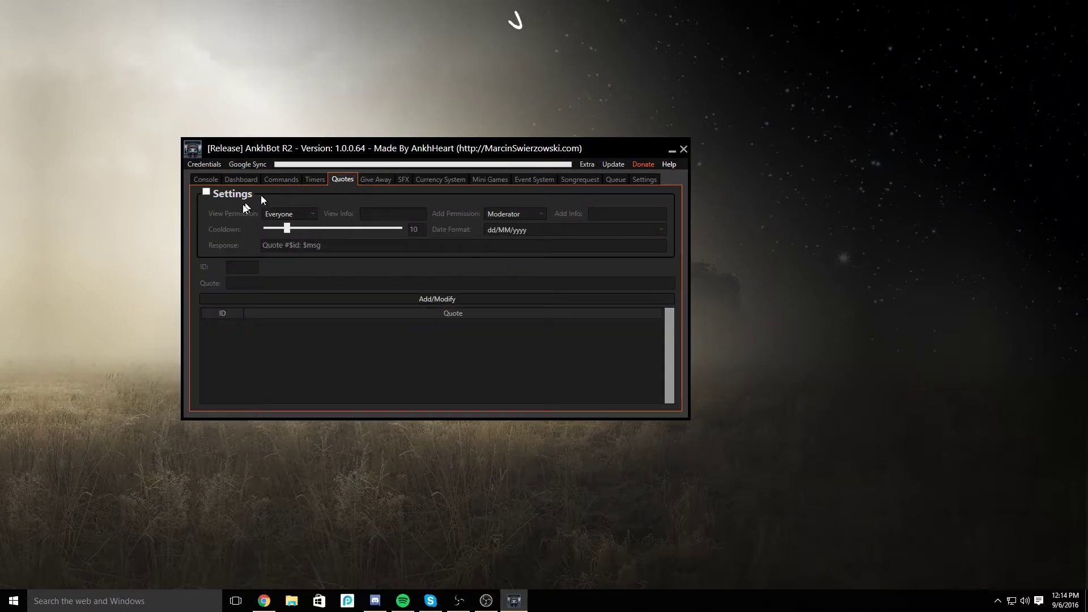
{"action": "left_click", "coordinate": [389, 180]}
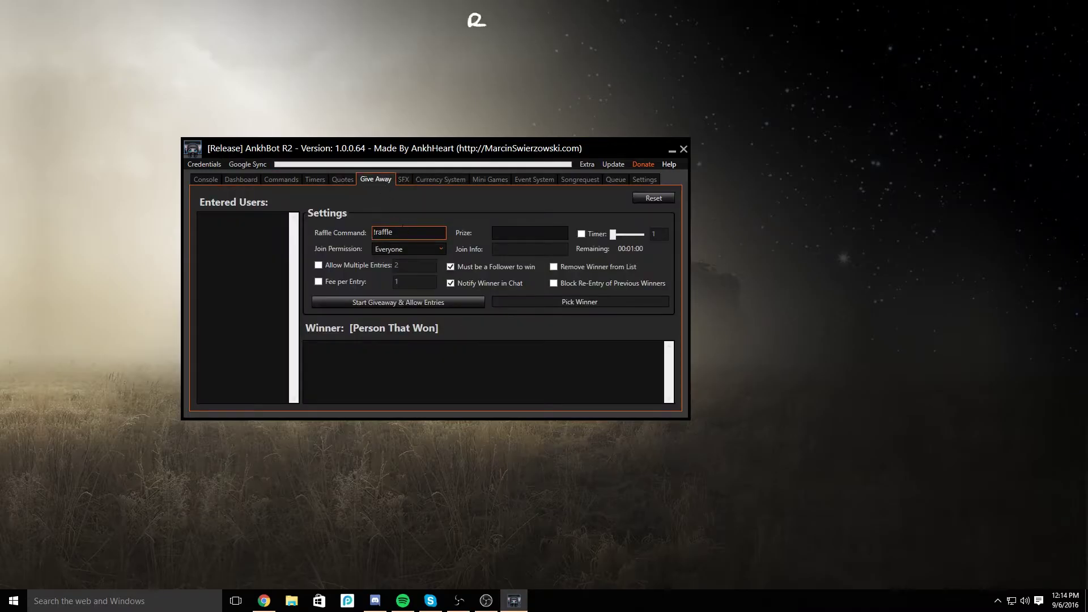
{"action": "left_click", "coordinate": [406, 181]}
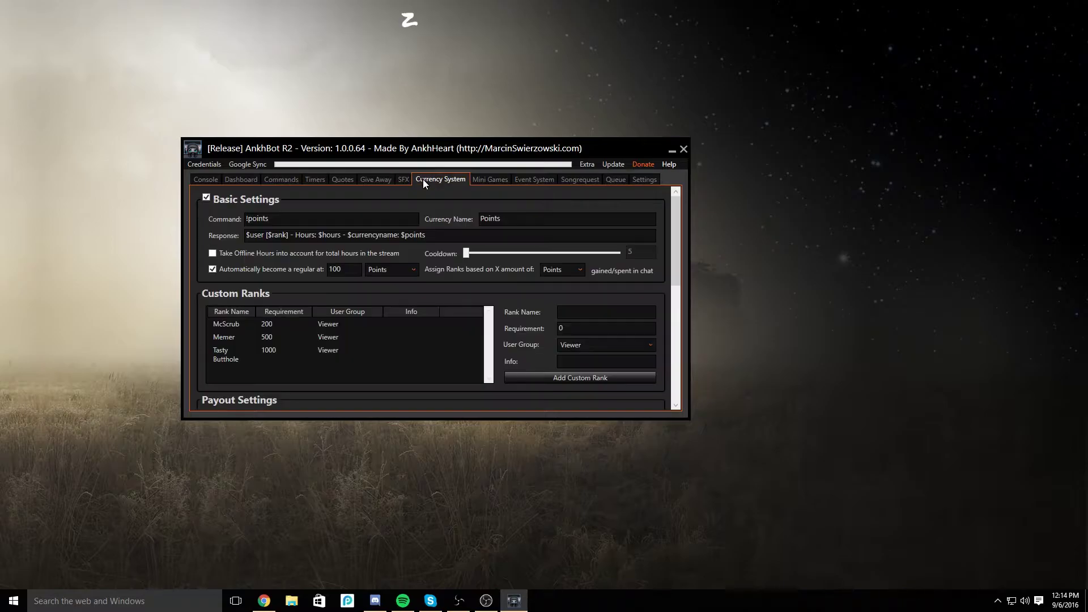
Review the Currency System: !points command, custom ranks at 200, 500 and 1000, payouts and points database.
{"action": "left_click", "coordinate": [423, 180]}
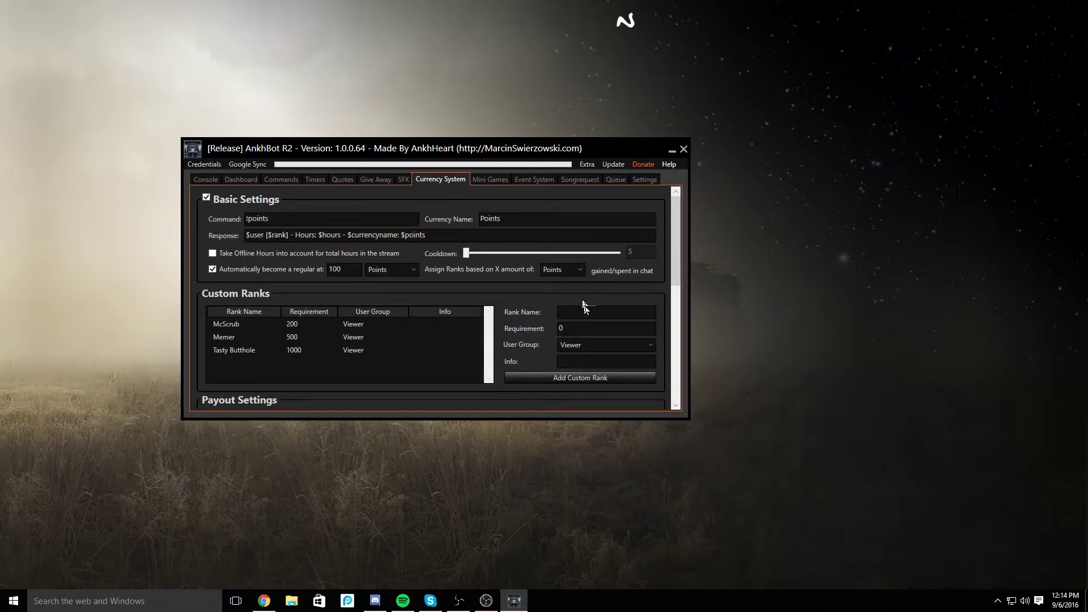
{"action": "left_click", "coordinate": [283, 218]}
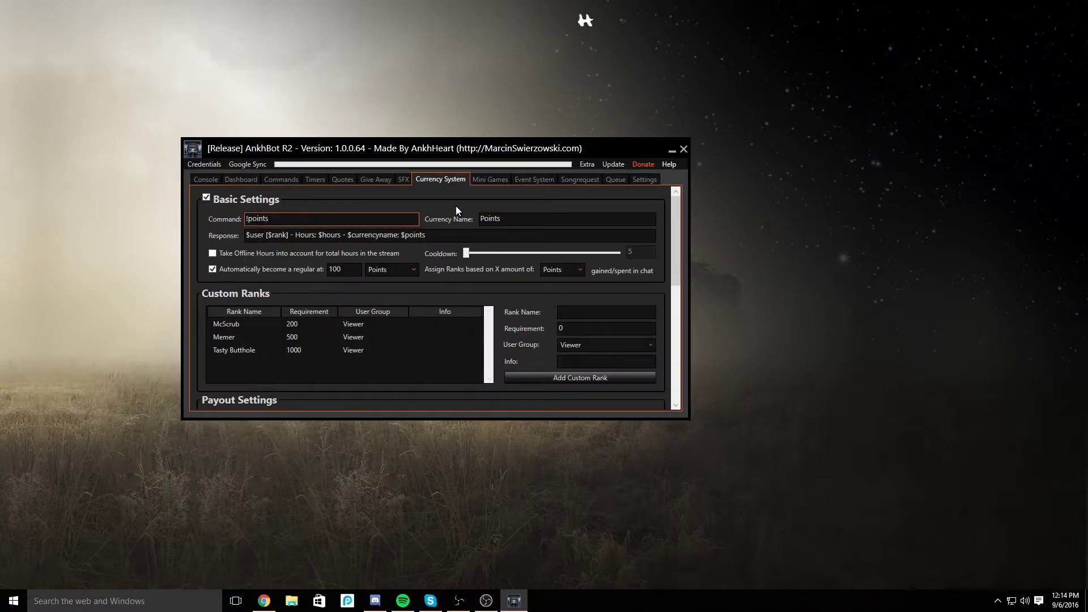
{"action": "scroll", "coordinate": [496, 298], "scroll_direction": "down", "scroll_amount": 3}
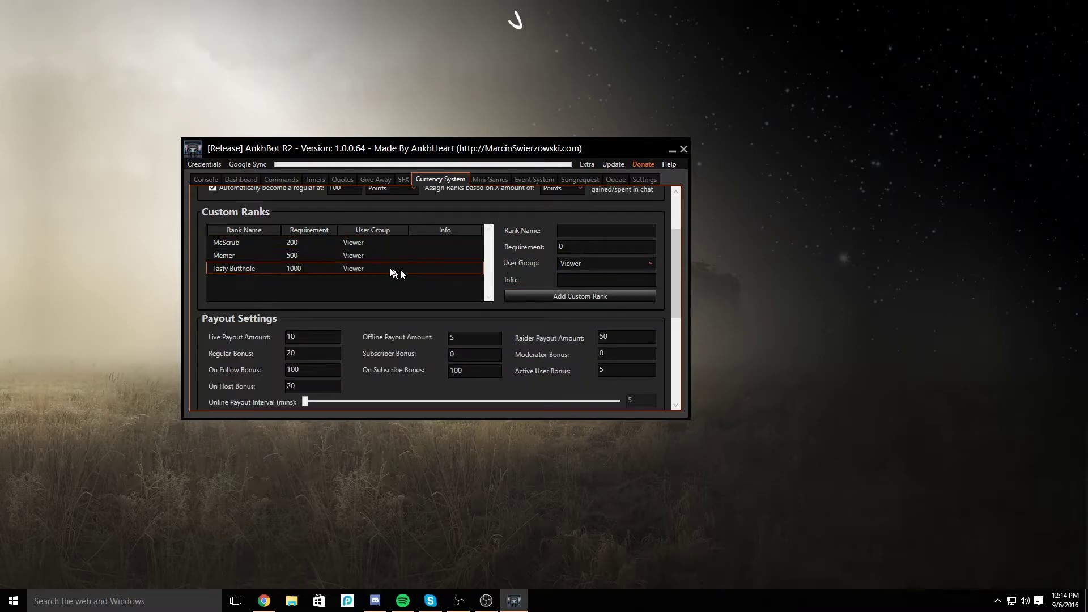
{"action": "scroll", "coordinate": [506, 239], "scroll_direction": "down", "scroll_amount": 5}
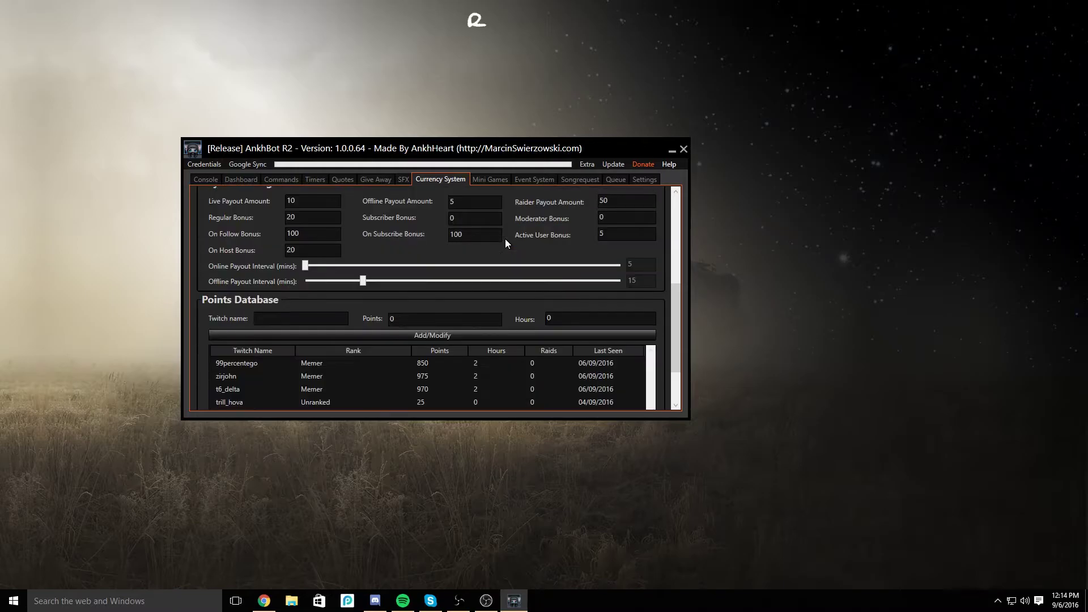
{"action": "scroll", "coordinate": [536, 256], "scroll_direction": "down", "scroll_amount": 3}
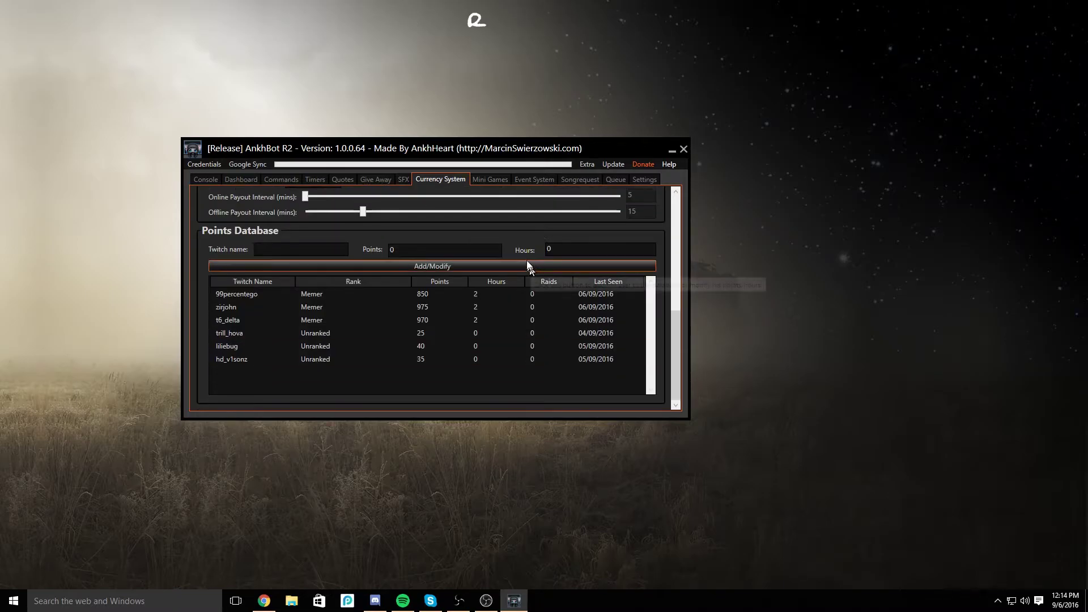
{"action": "scroll", "coordinate": [526, 260], "scroll_direction": "up", "scroll_amount": 10}
{"action": "scroll", "coordinate": [516, 269], "scroll_direction": "up", "scroll_amount": 1}
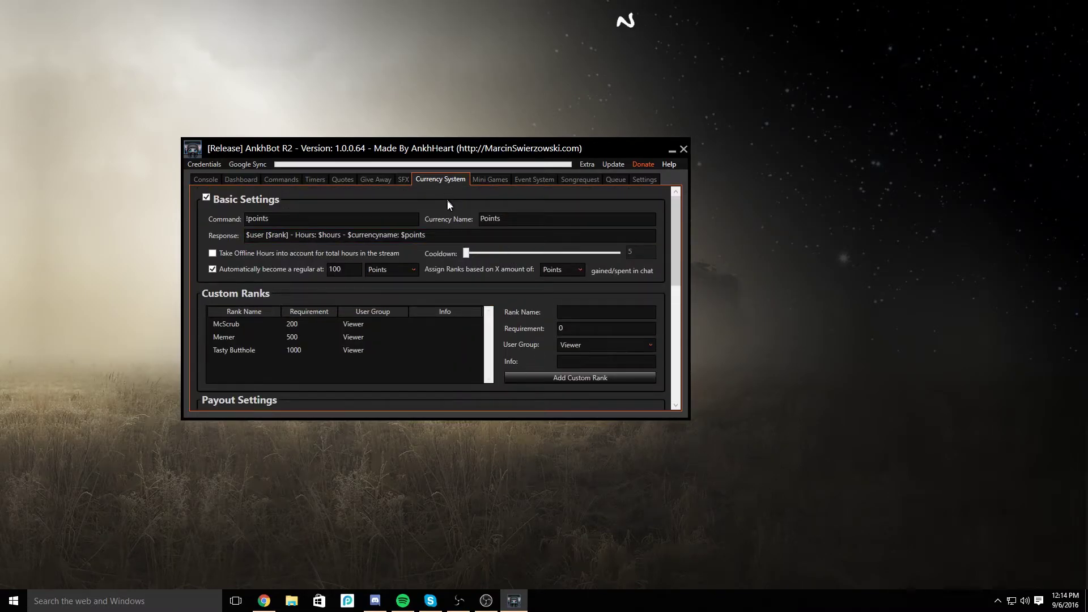
Scroll through the Mini Games Betting, Poll and Group Minigame heist sections before switching to Event System.
{"action": "left_click", "coordinate": [490, 180]}
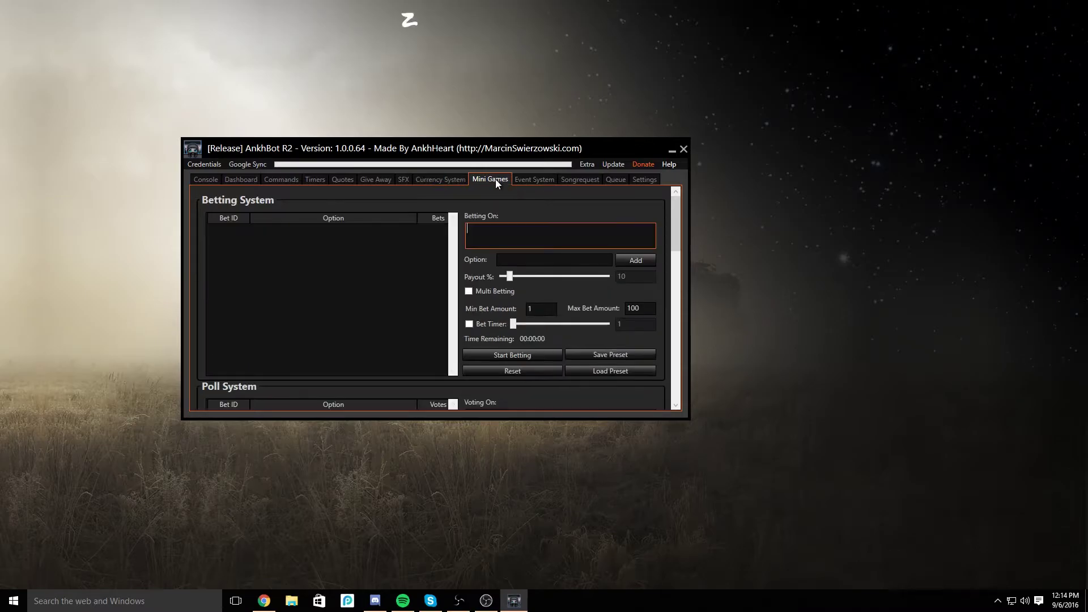
{"action": "scroll", "coordinate": [363, 255], "scroll_direction": "down", "scroll_amount": 3}
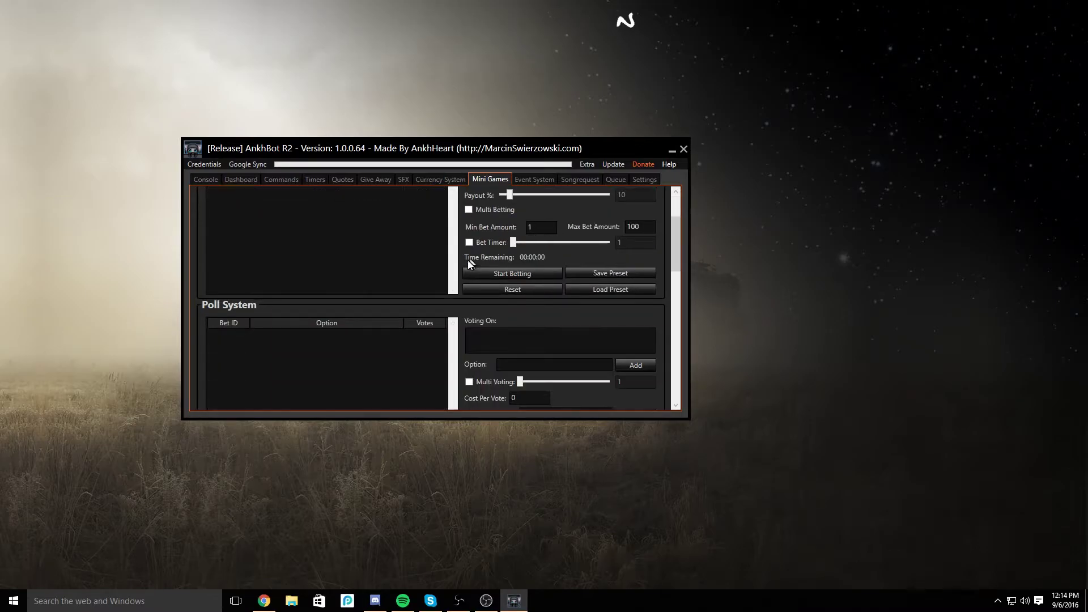
{"action": "scroll", "coordinate": [456, 294], "scroll_direction": "down", "scroll_amount": 10}
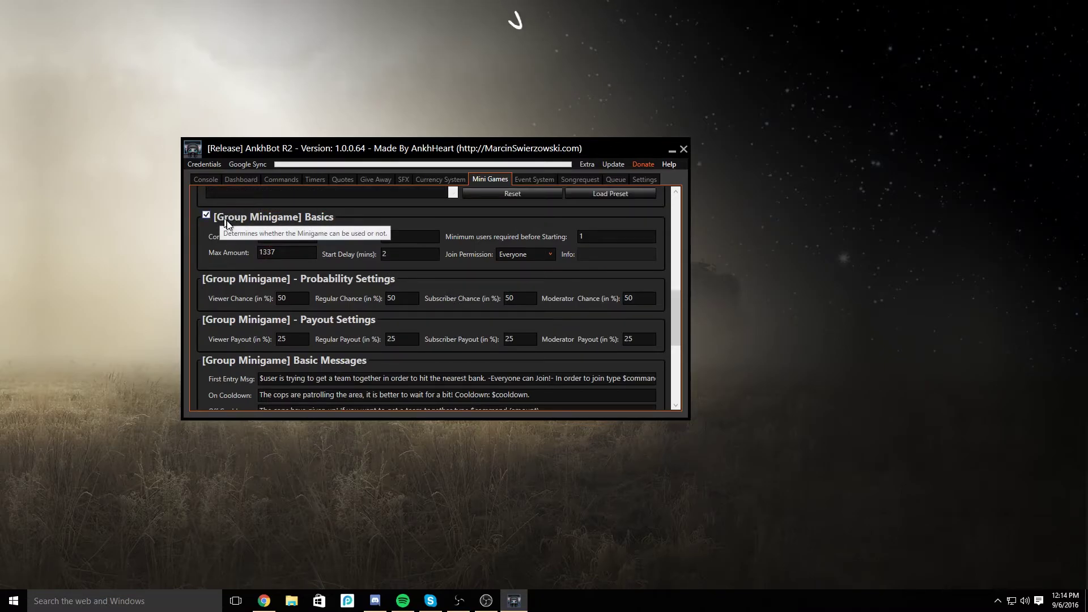
{"action": "scroll", "coordinate": [488, 299], "scroll_direction": "down", "scroll_amount": 3}
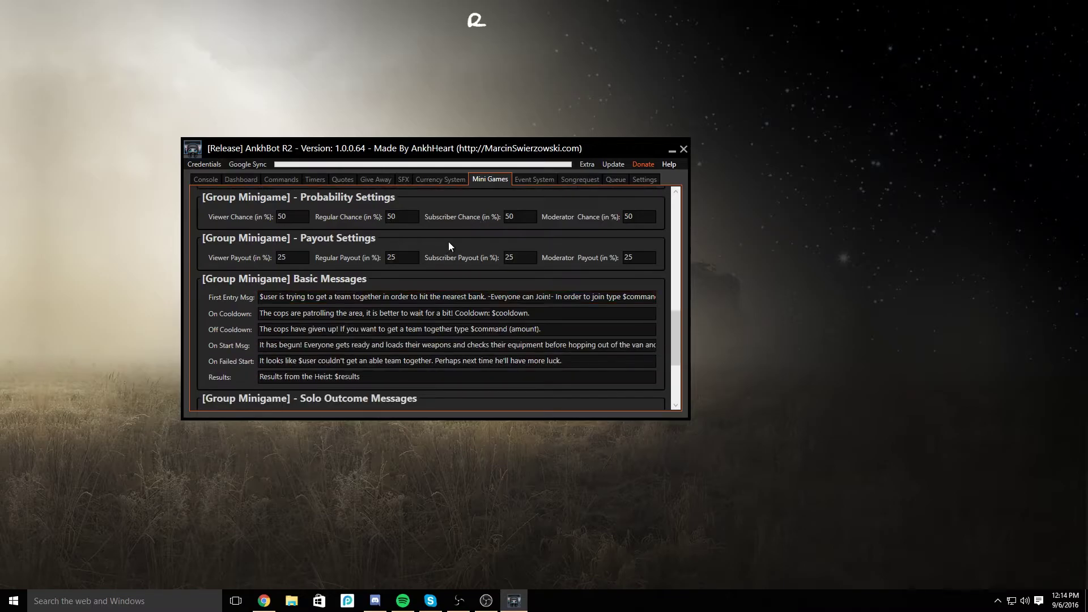
{"action": "scroll", "coordinate": [447, 253], "scroll_direction": "down", "scroll_amount": 5}
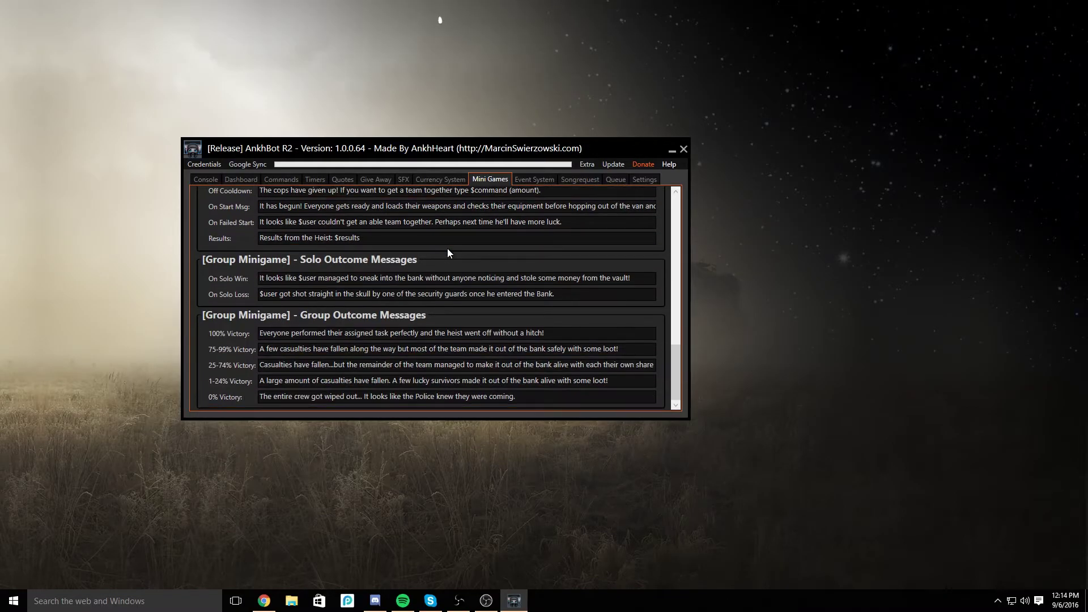
{"action": "left_click", "coordinate": [533, 182]}
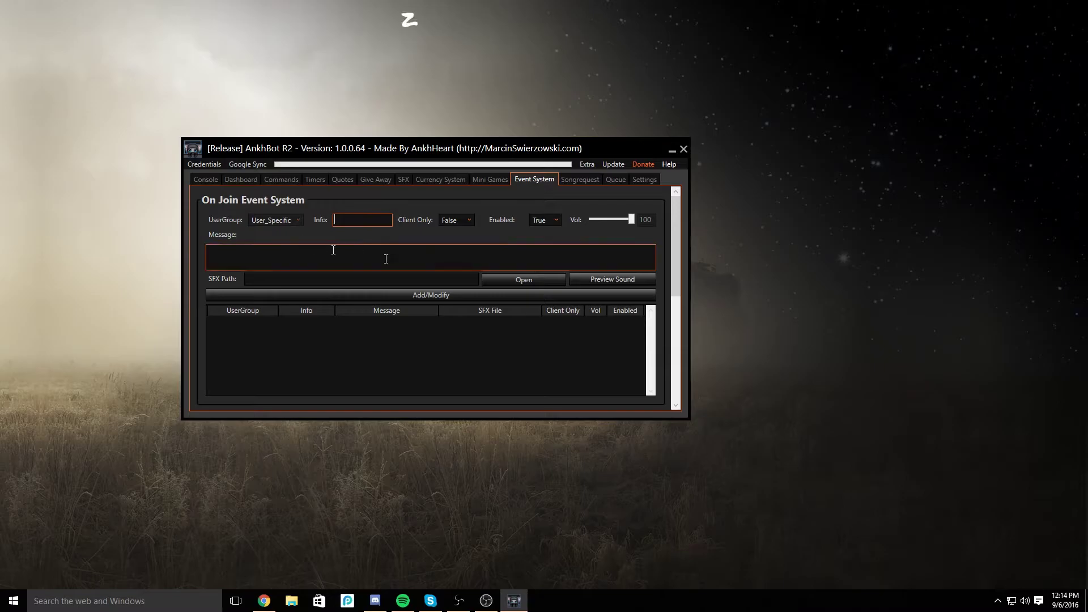
Scroll the Event System page, then look at the Songrequest and Queue pages.
{"action": "scroll", "coordinate": [374, 295], "scroll_direction": "down", "scroll_amount": 2}
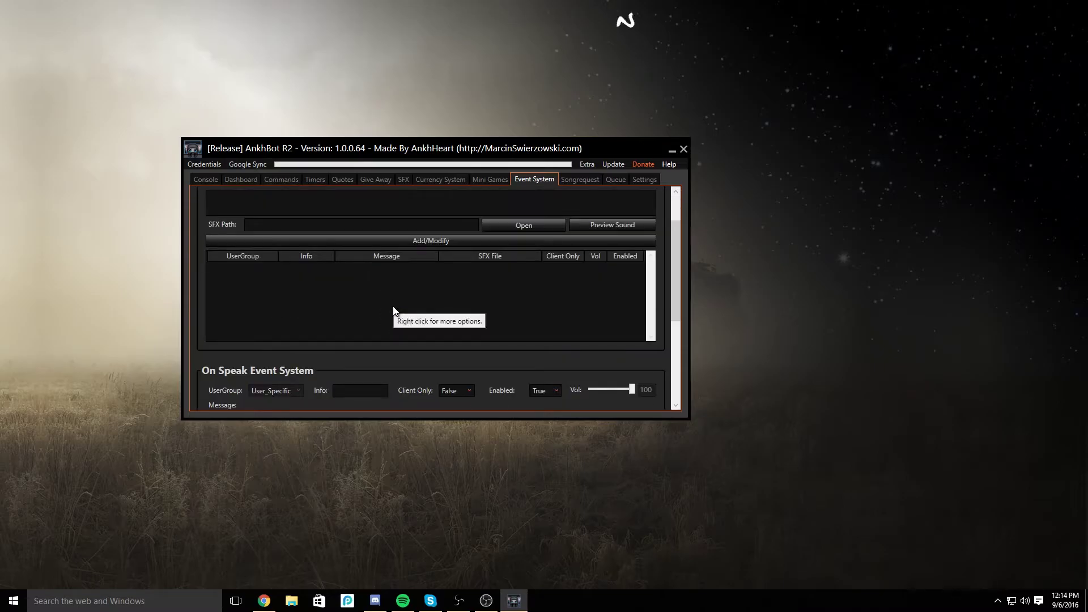
{"action": "scroll", "coordinate": [594, 360], "scroll_direction": "down", "scroll_amount": 5}
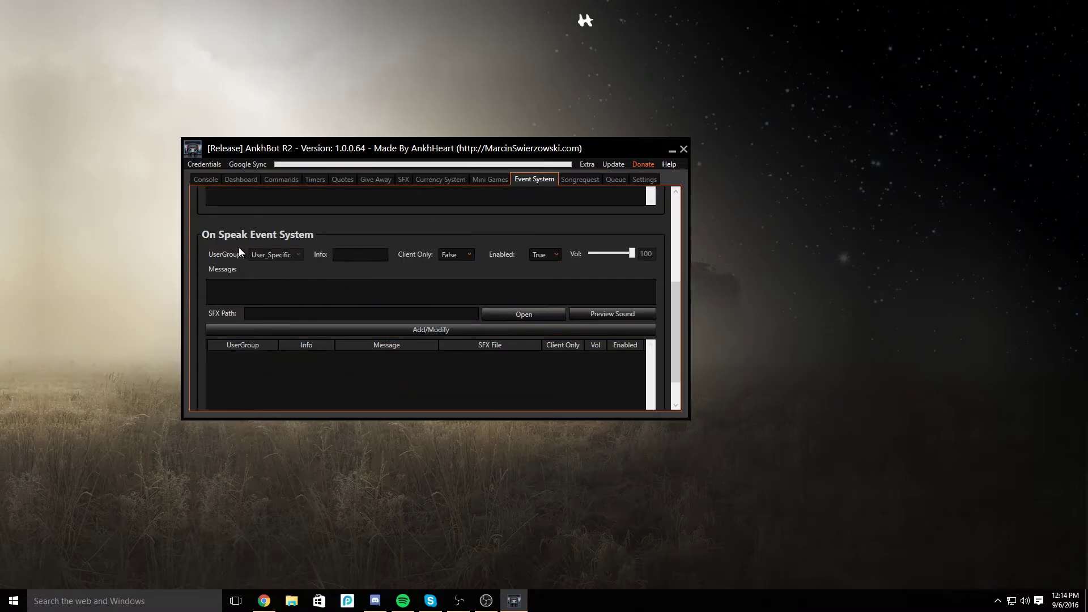
{"action": "scroll", "coordinate": [238, 243], "scroll_direction": "down", "scroll_amount": 2}
{"action": "scroll", "coordinate": [295, 219], "scroll_direction": "up", "scroll_amount": 7}
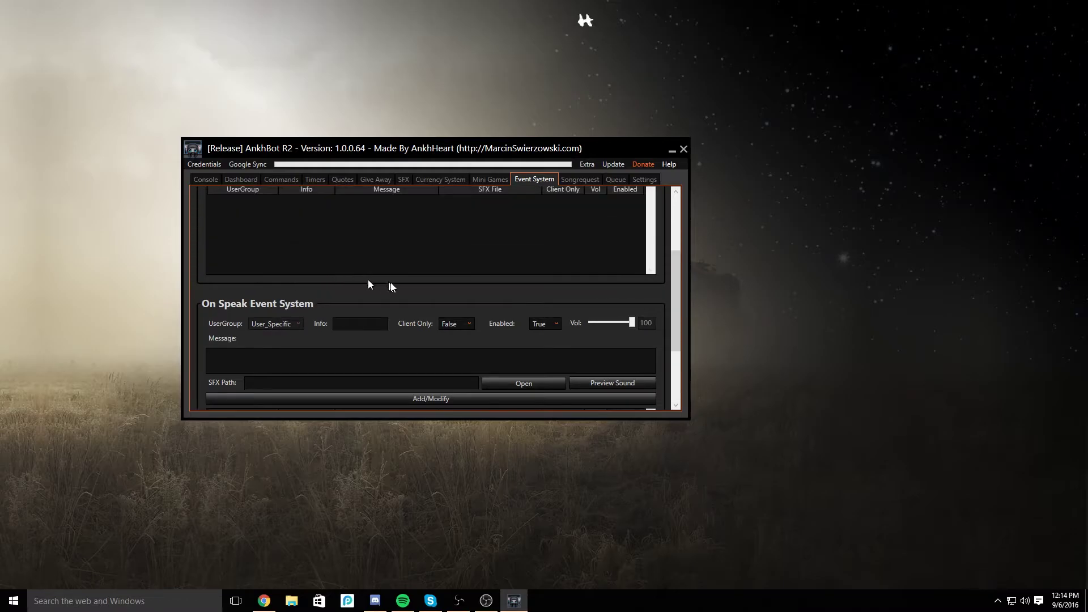
{"action": "left_click", "coordinate": [589, 182]}
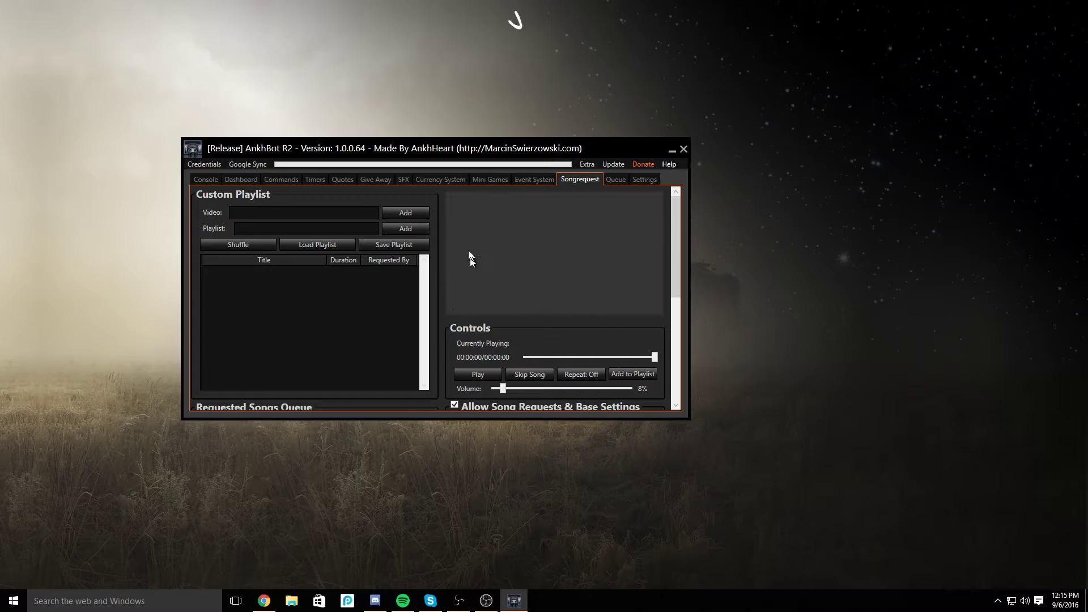
{"action": "left_click", "coordinate": [612, 177]}
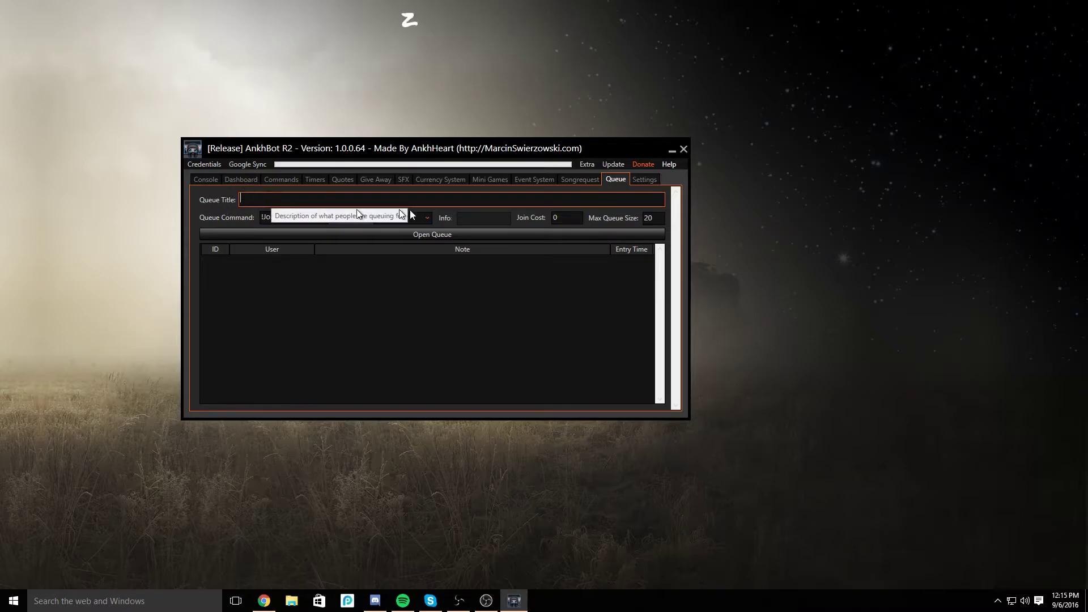
Glance over AnkhBot's general Settings page, then close AnkhBot and confirm Yes.
{"action": "left_click", "coordinate": [645, 181]}
{"action": "scroll", "coordinate": [639, 315], "scroll_direction": "down", "scroll_amount": 10}
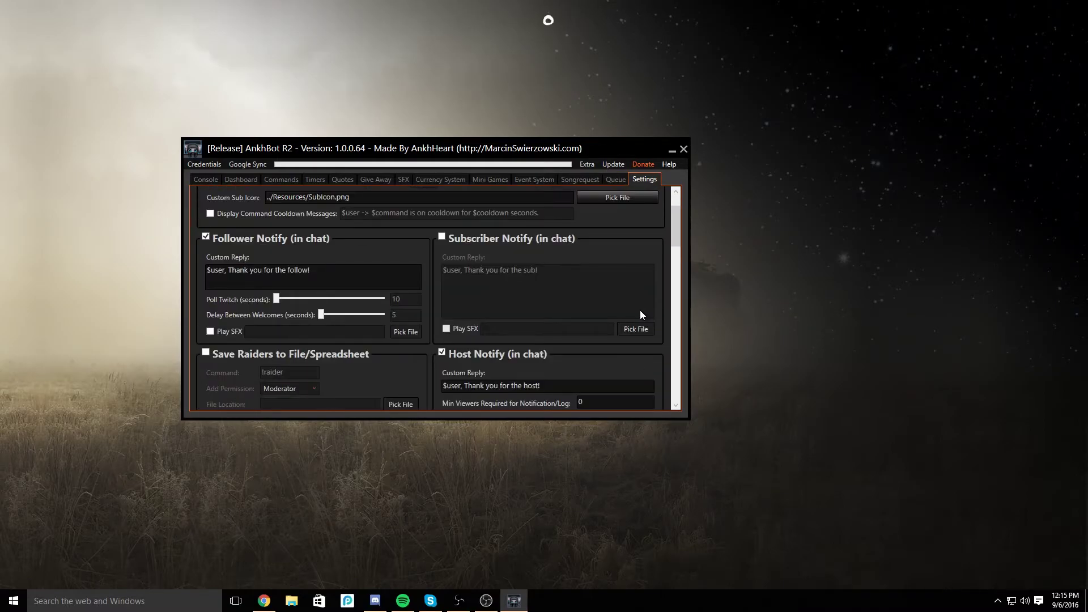
{"action": "left_click", "coordinate": [683, 149]}
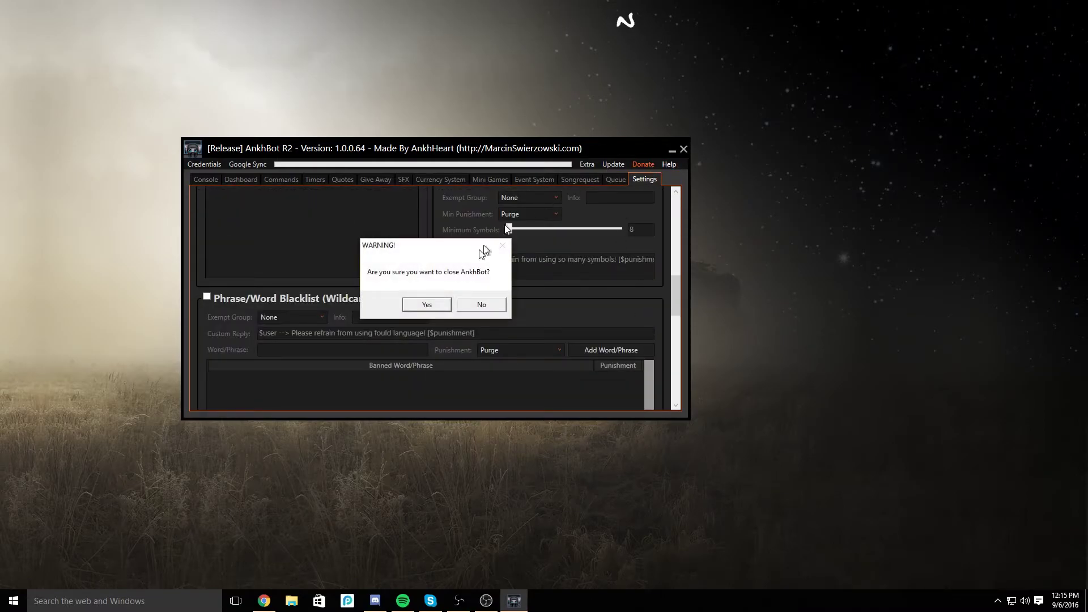
{"action": "left_click", "coordinate": [430, 304]}
Open TwitchAlerts from the search results, launch Streamlabs with Twitch login, and shrink Chrome to a window.
{"action": "left_click", "coordinate": [264, 601]}
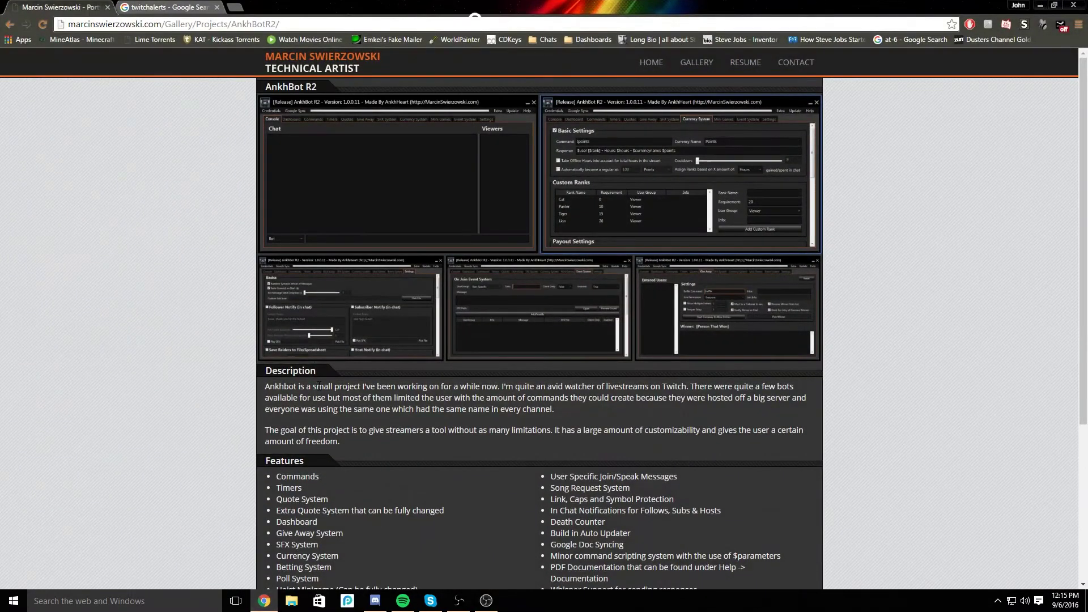
{"action": "left_click", "coordinate": [175, 6]}
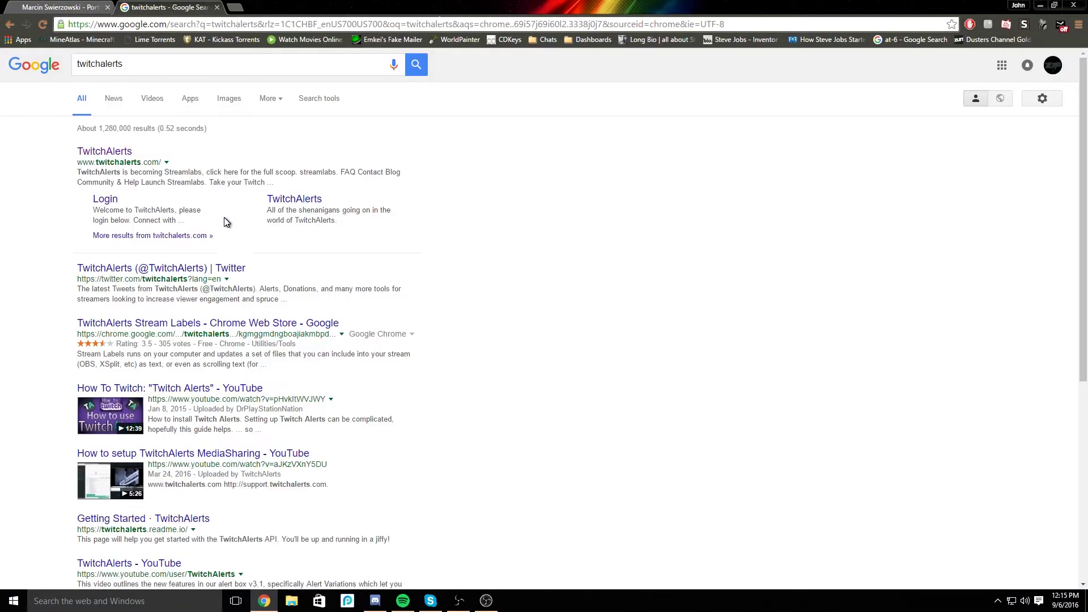
{"action": "left_click", "coordinate": [106, 152]}
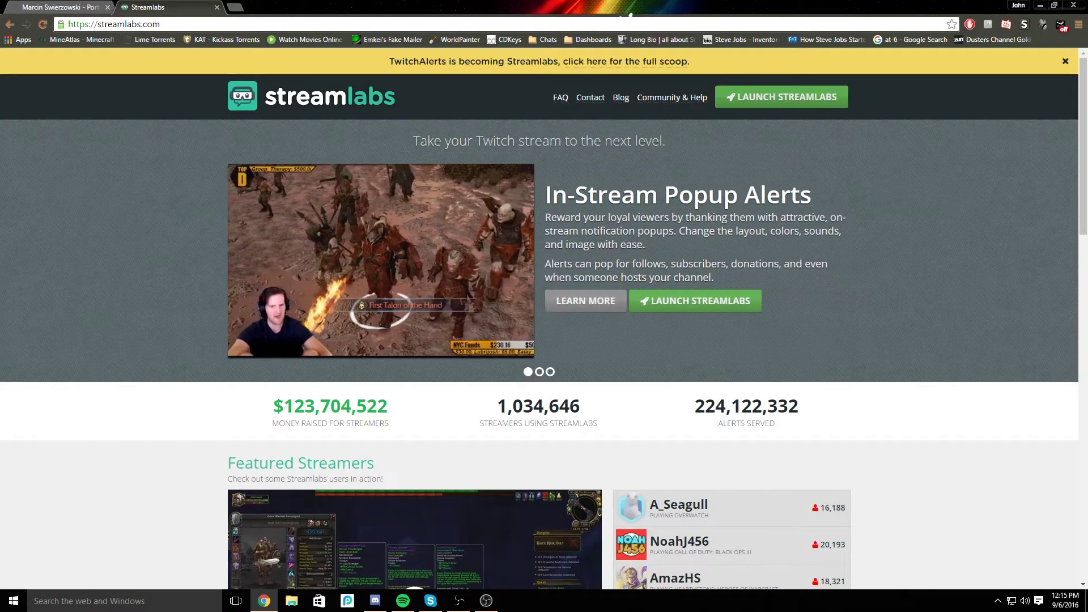
{"action": "left_click", "coordinate": [766, 99]}
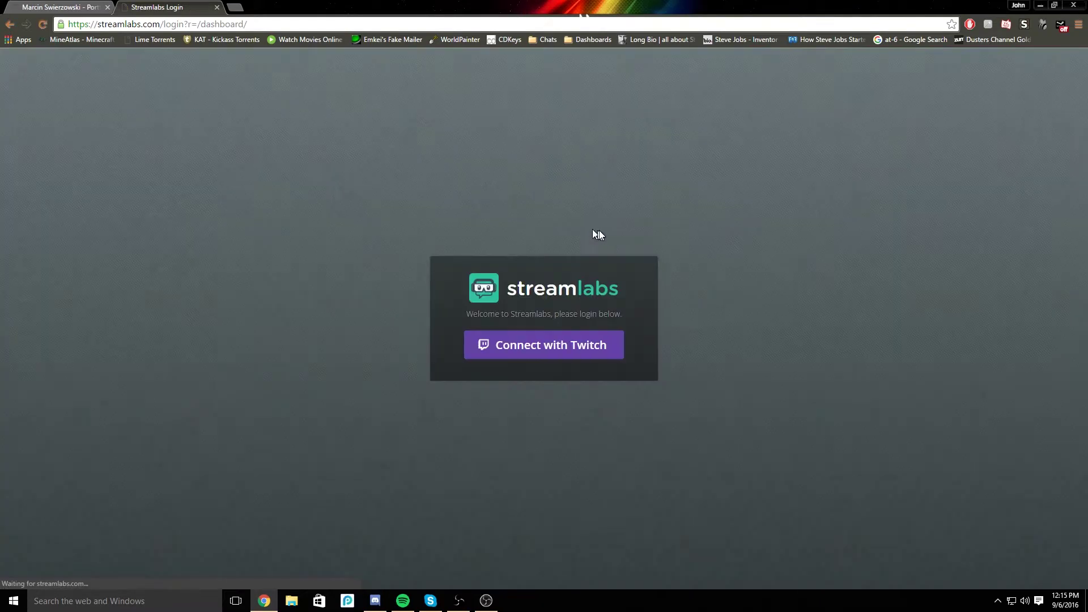
{"action": "left_click", "coordinate": [554, 345]}
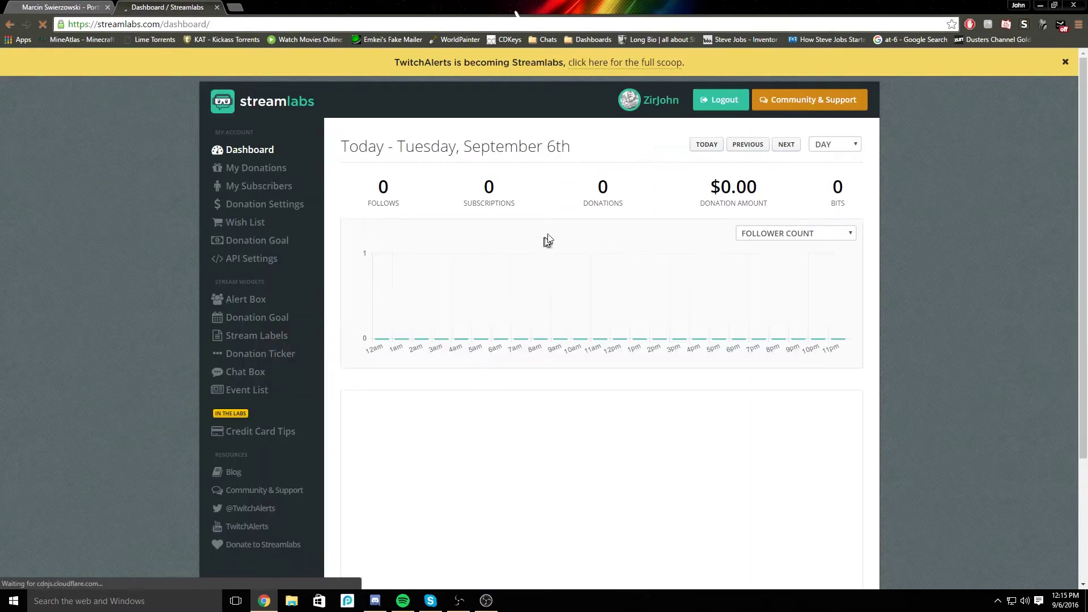
{"action": "left_click_drag", "start_coordinate": [548, 7], "coordinate": [300, 71]}
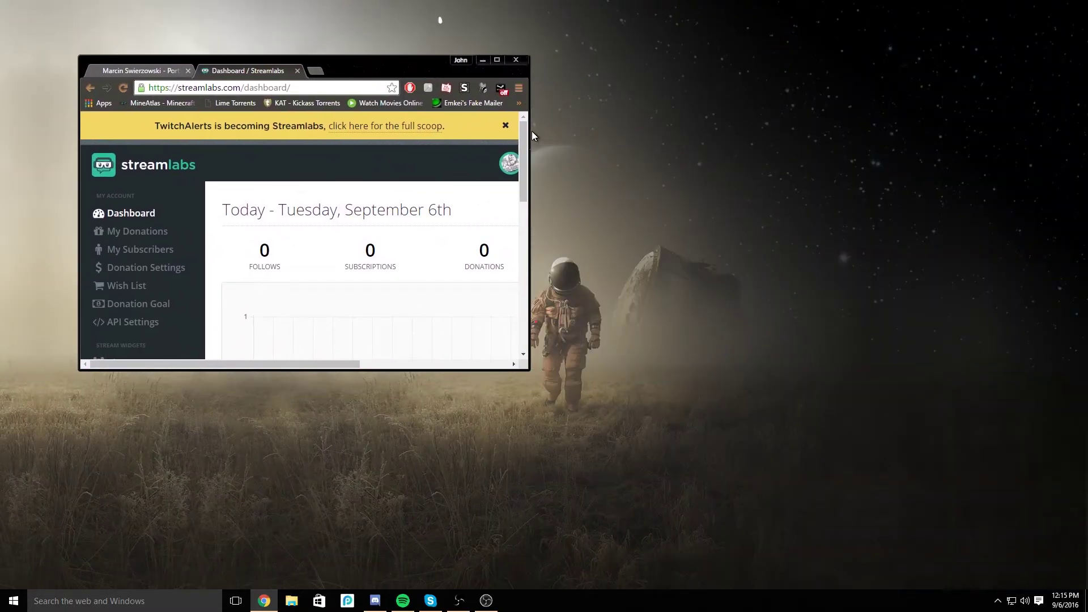
Widen Chrome, check the Alerts source's context menu in OBS, and move OBS to the lower right.
{"action": "left_click_drag", "start_coordinate": [532, 131], "coordinate": [814, 139]}
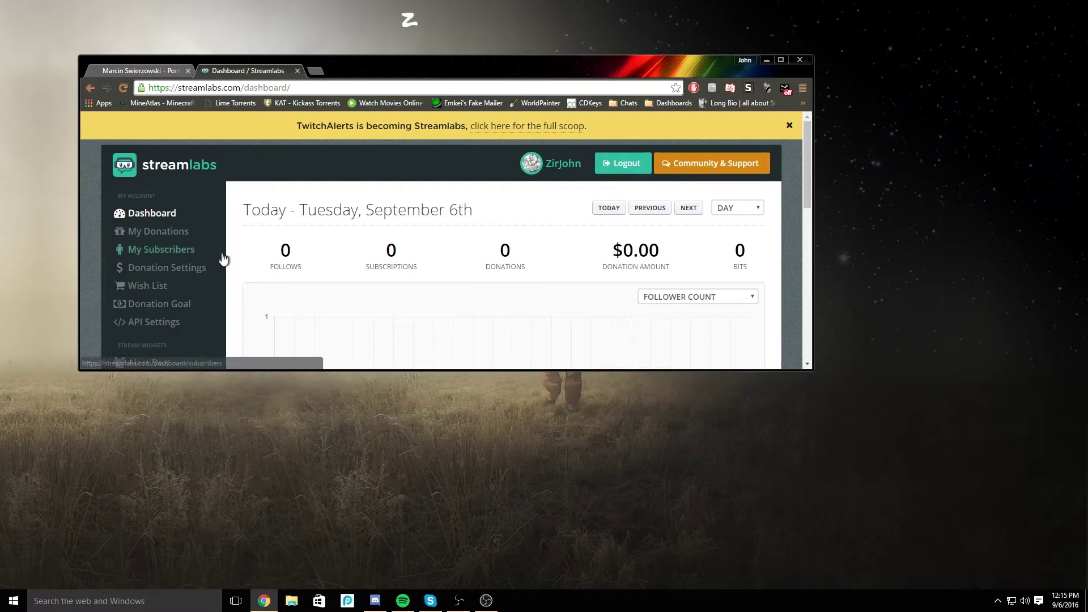
{"action": "scroll", "coordinate": [260, 277], "scroll_direction": "down", "scroll_amount": 1}
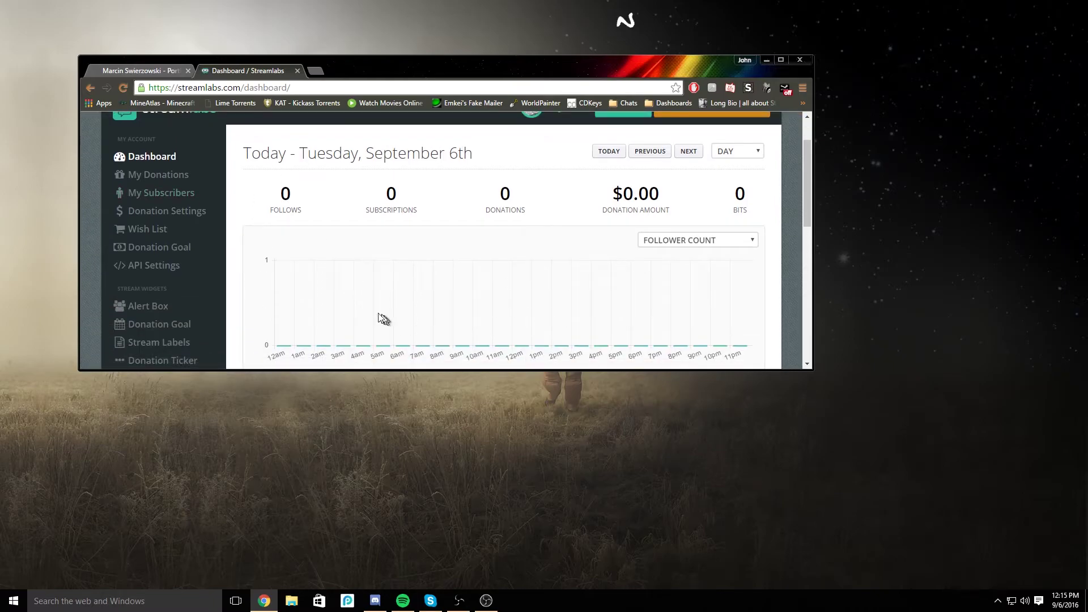
{"action": "left_click", "coordinate": [486, 600]}
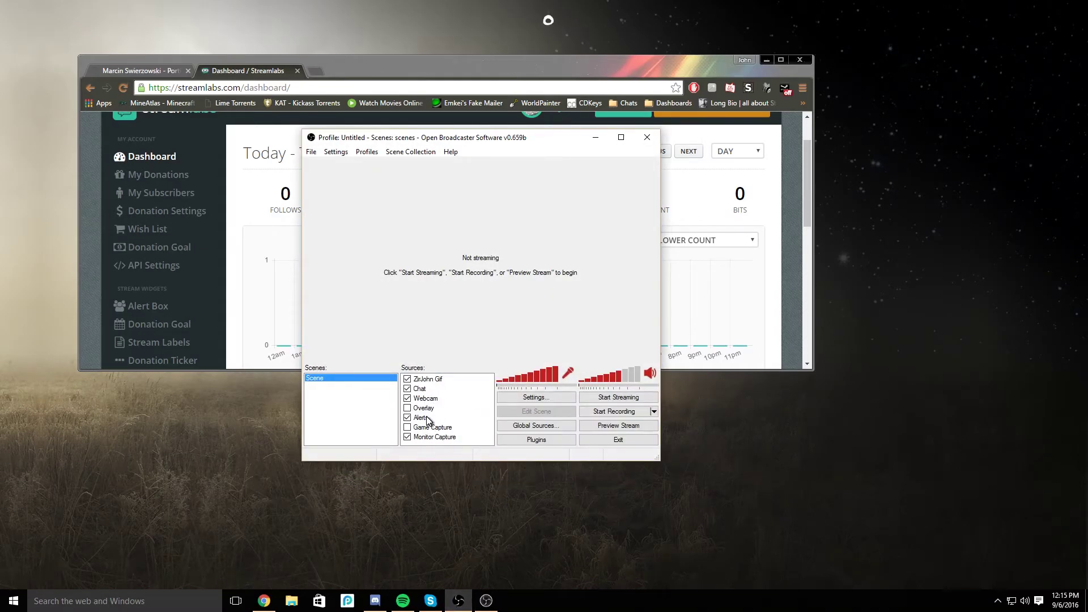
{"action": "right_click", "coordinate": [426, 420]}
{"action": "mouse_move", "coordinate": [456, 423]}
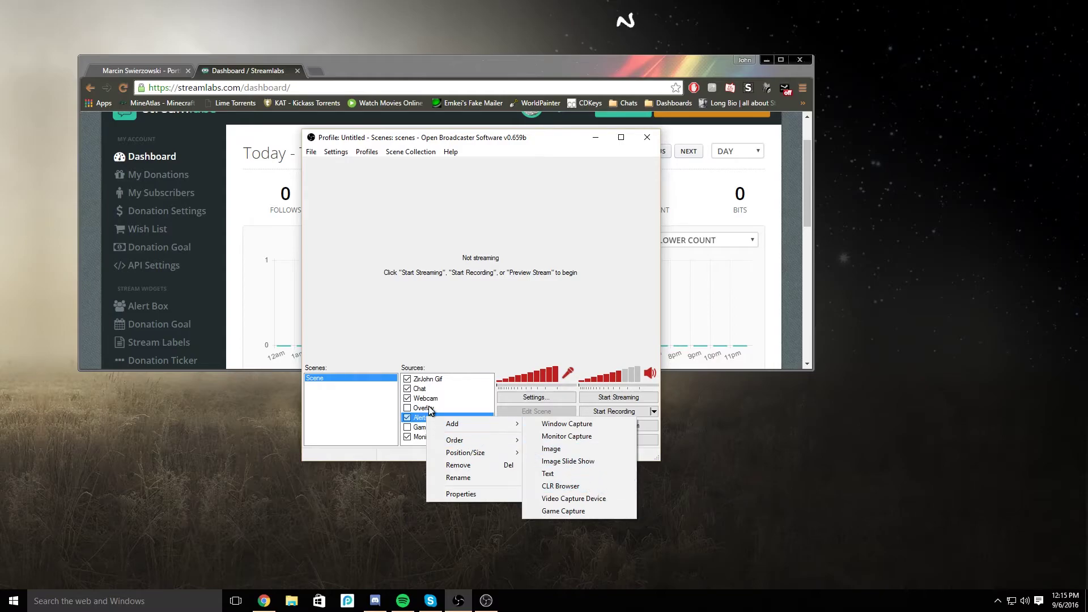
{"action": "left_click_drag", "start_coordinate": [506, 146], "coordinate": [732, 181]}
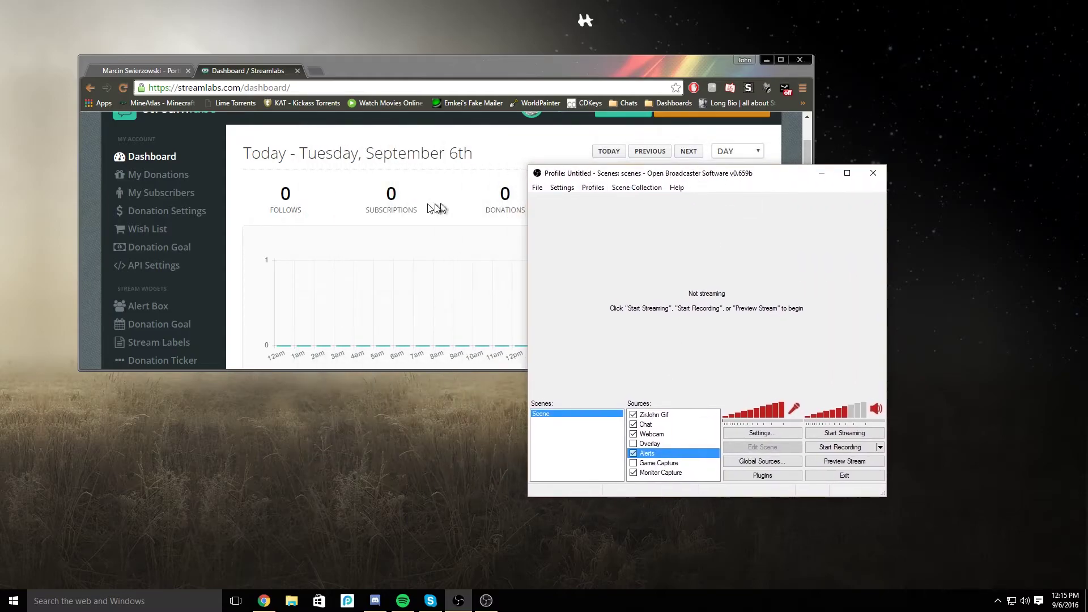
{"action": "left_click", "coordinate": [237, 227]}
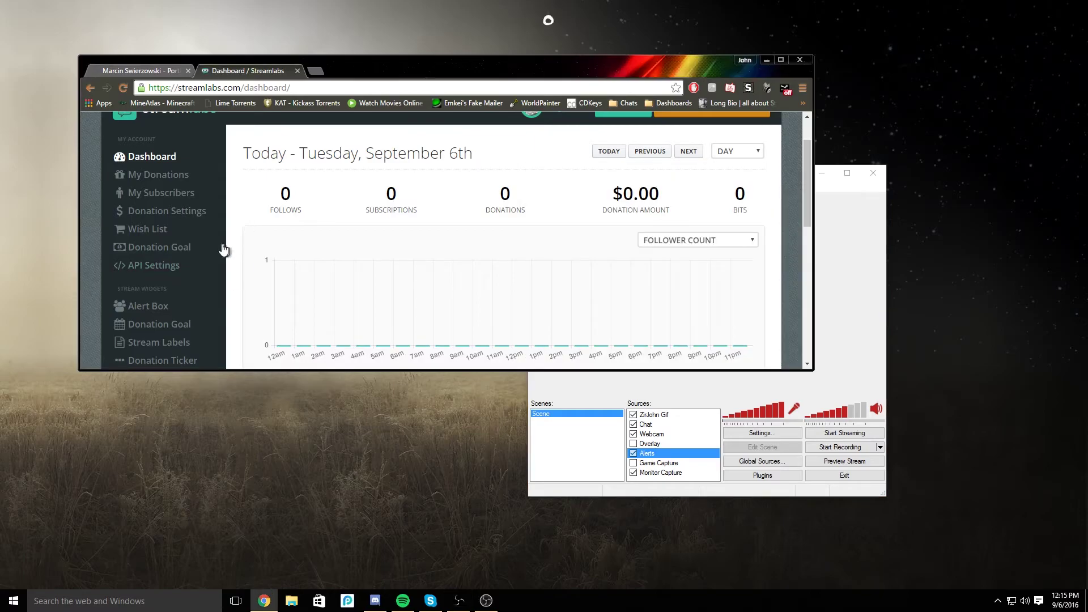
Select the Alert Box widget URL and start OBS's Preview Stream, nudging OBS further right.
{"action": "scroll", "coordinate": [170, 244], "scroll_direction": "down", "scroll_amount": 2}
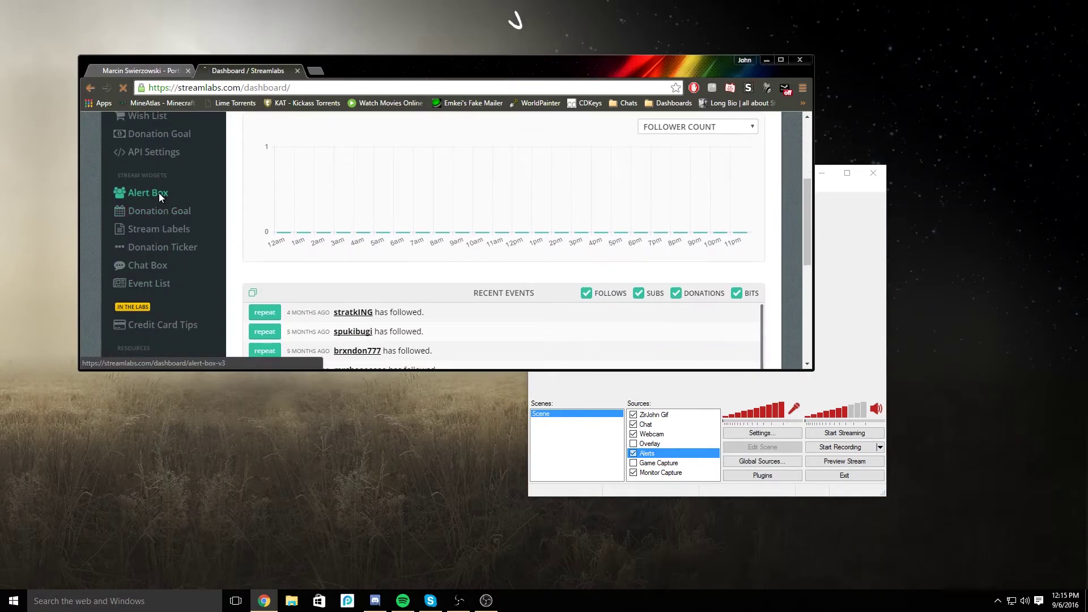
{"action": "left_click", "coordinate": [431, 303]}
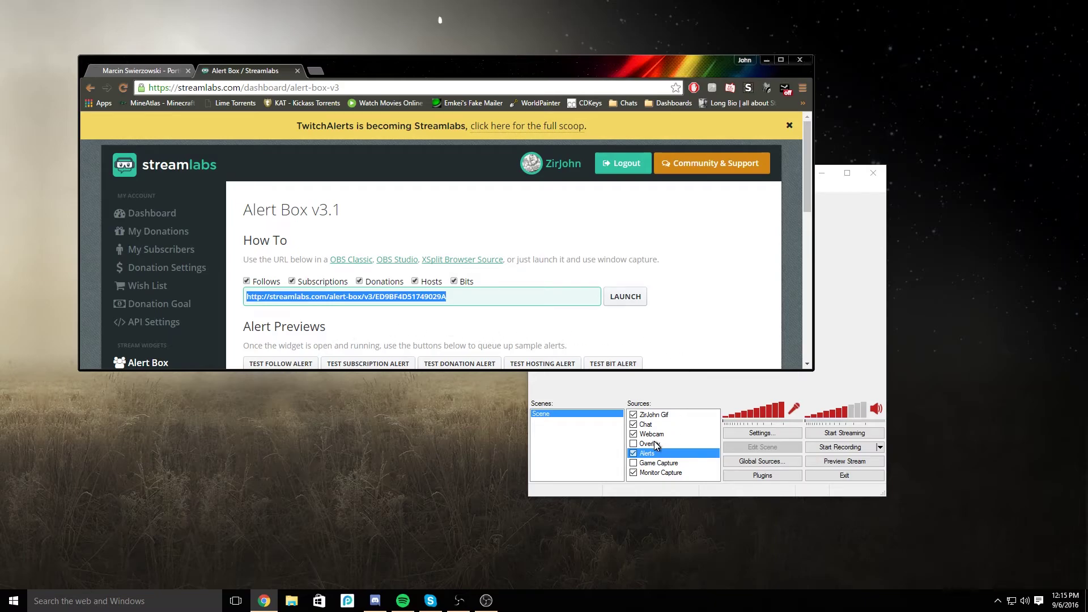
{"action": "left_click", "coordinate": [834, 461]}
{"action": "left_click_drag", "start_coordinate": [713, 182], "coordinate": [809, 204]}
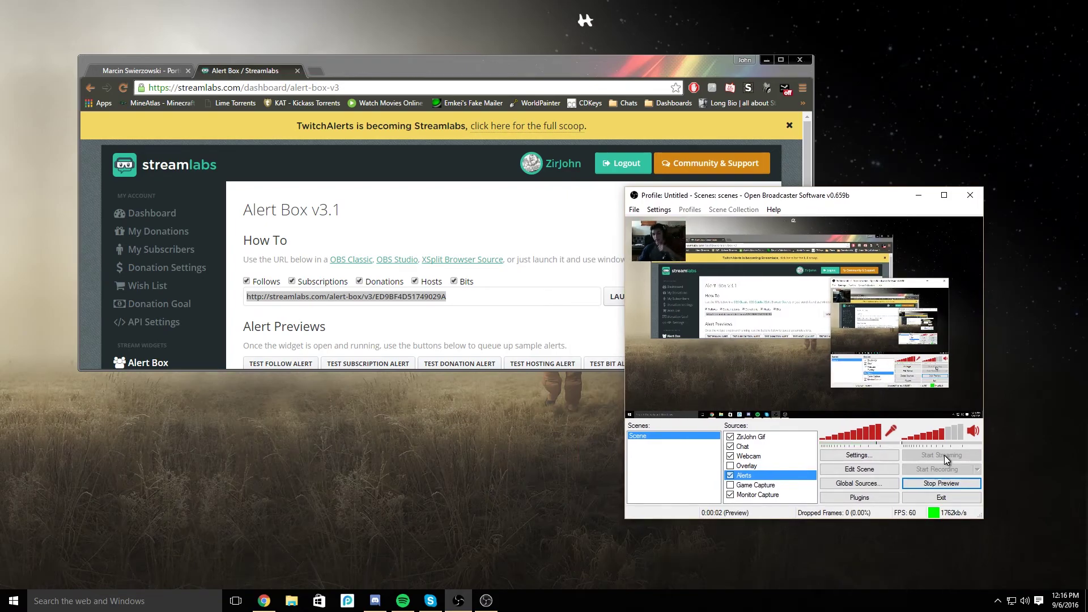
Hide the Webcam source, then fire a test follow alert from Streamlabs' Follows settings.
{"action": "left_click", "coordinate": [730, 456]}
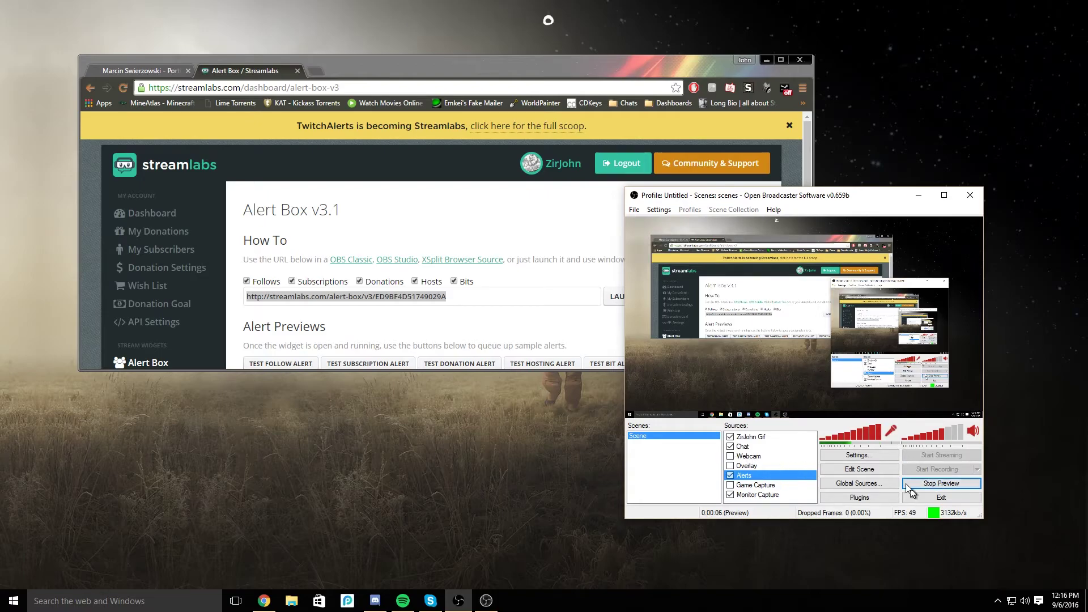
{"action": "left_click", "coordinate": [365, 340]}
{"action": "scroll", "coordinate": [501, 311], "scroll_direction": "down", "scroll_amount": 5}
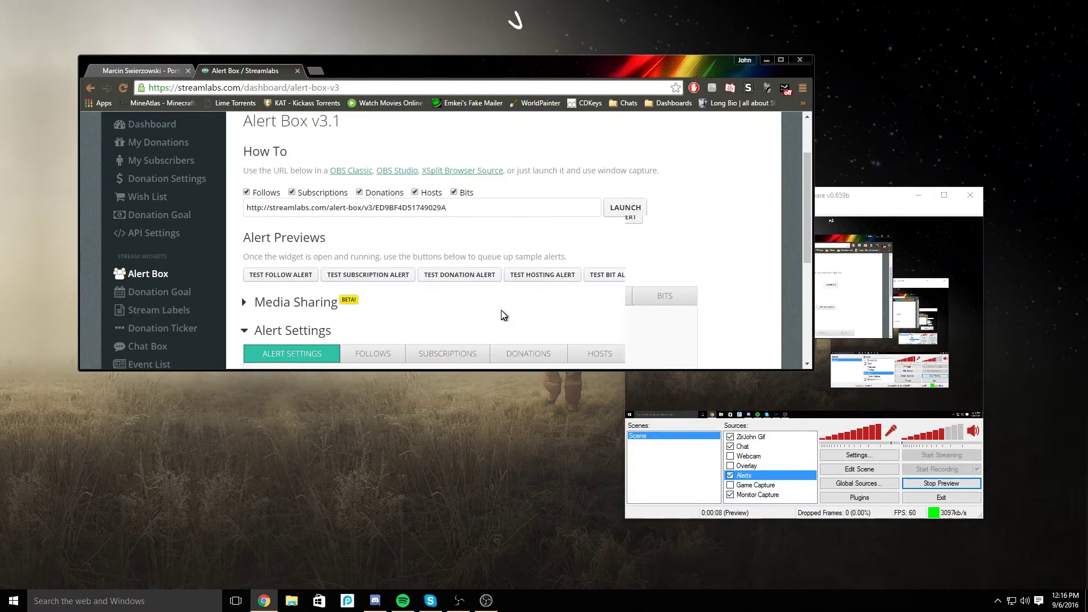
{"action": "left_click", "coordinate": [373, 158]}
{"action": "scroll", "coordinate": [519, 233], "scroll_direction": "down", "scroll_amount": 10}
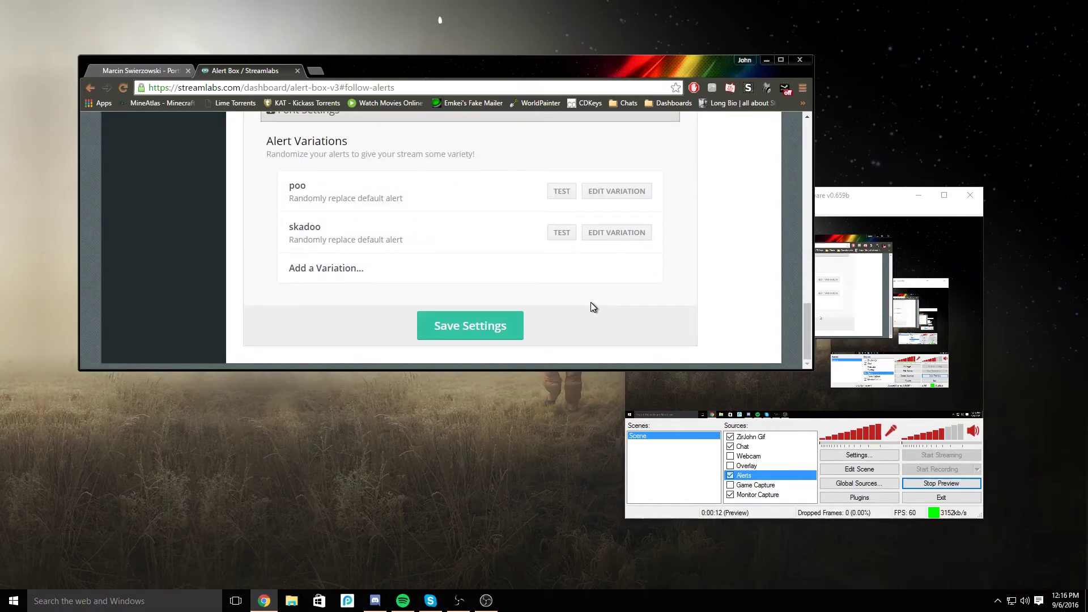
{"action": "scroll", "coordinate": [591, 306], "scroll_direction": "up", "scroll_amount": 2}
{"action": "scroll", "coordinate": [518, 283], "scroll_direction": "down", "scroll_amount": 1}
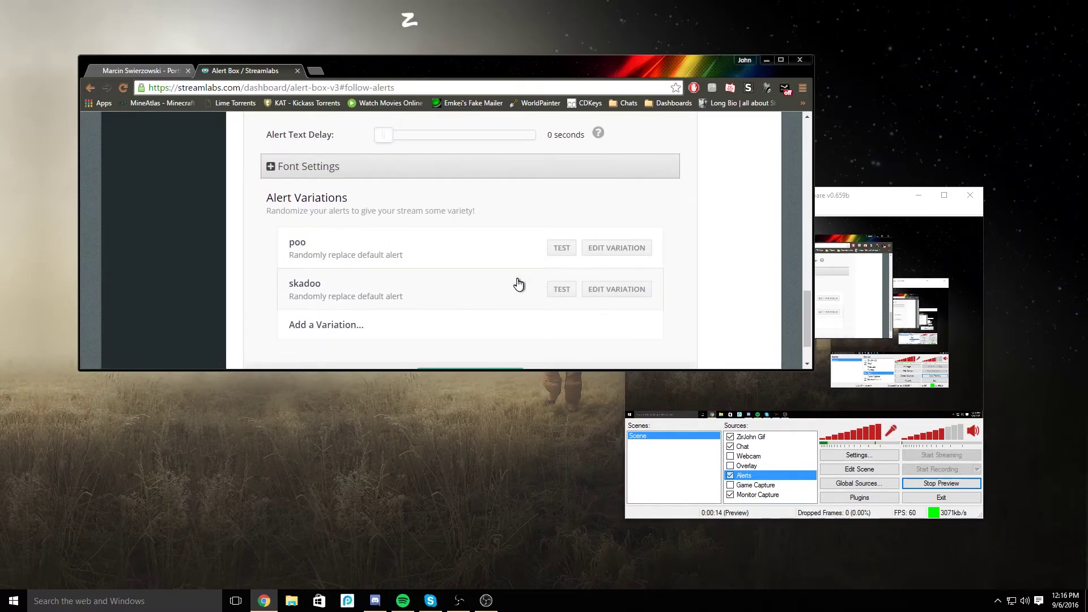
{"action": "scroll", "coordinate": [519, 284], "scroll_direction": "up", "scroll_amount": 15}
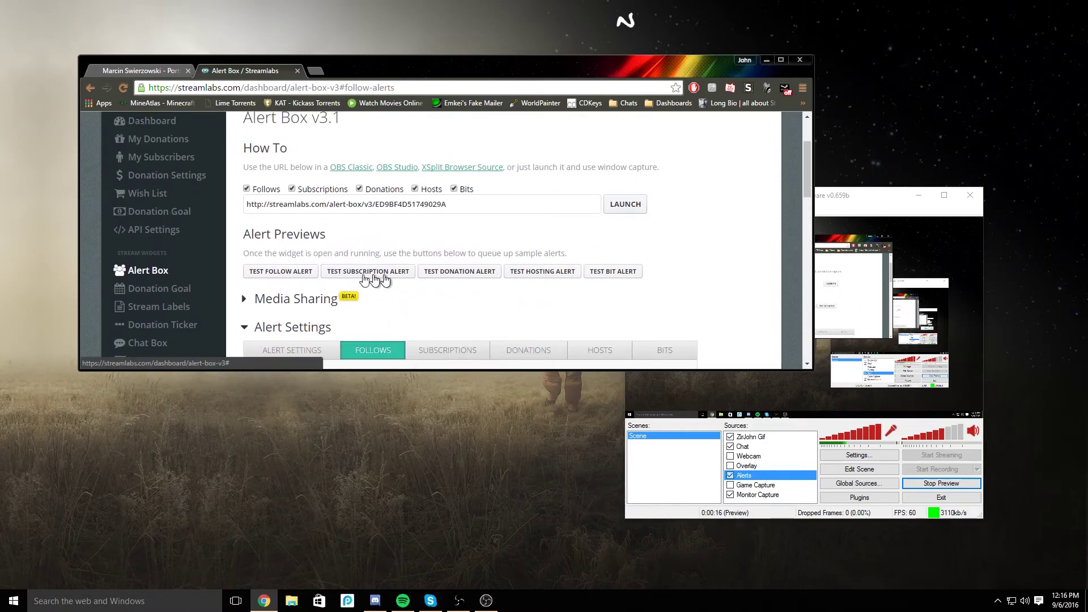
{"action": "left_click", "coordinate": [285, 276]}
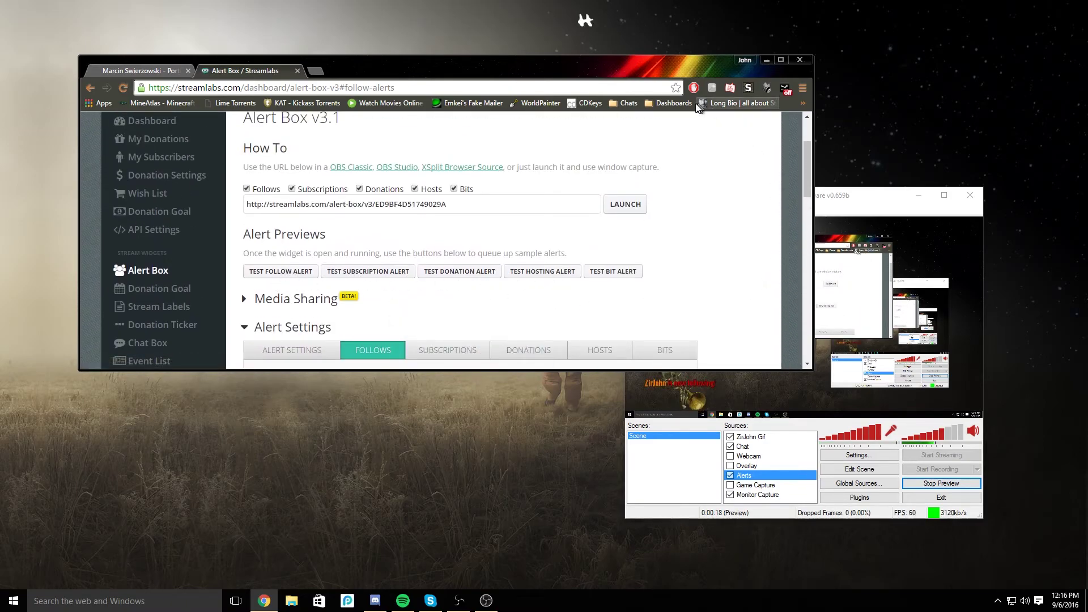
Move and narrow the Chrome window so it sits beside OBS.
{"action": "left_click_drag", "start_coordinate": [642, 77], "coordinate": [580, 30]}
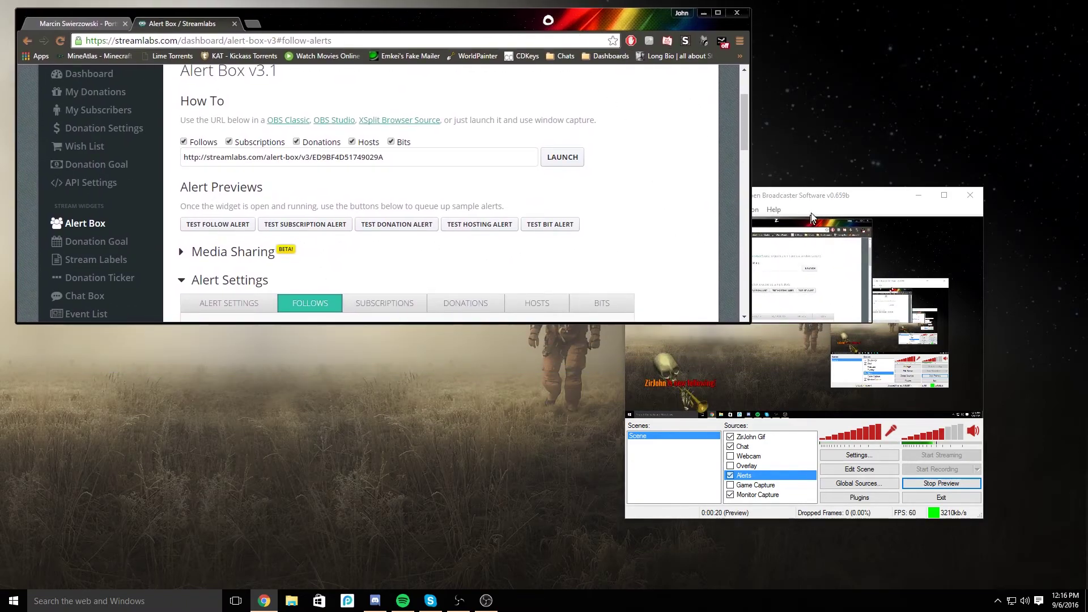
{"action": "key", "text": "alt+Tab"}
{"action": "left_click_drag", "start_coordinate": [750, 99], "coordinate": [515, 99]}
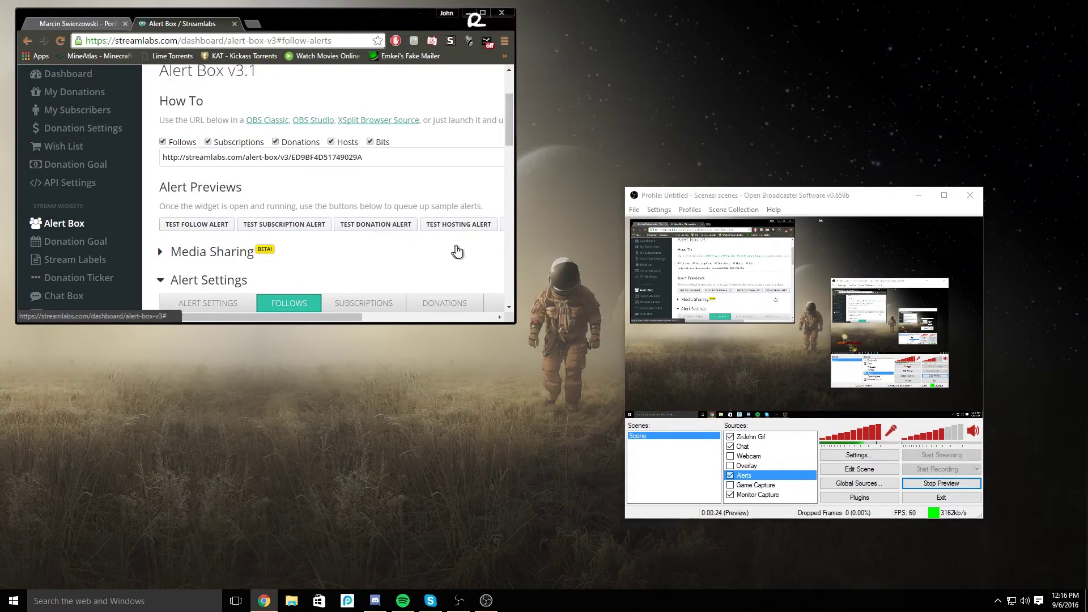
Trigger test hosting and donation alerts, then stop the OBS preview.
{"action": "left_click", "coordinate": [460, 225]}
{"action": "left_click_drag", "start_coordinate": [306, 315], "coordinate": [402, 317]}
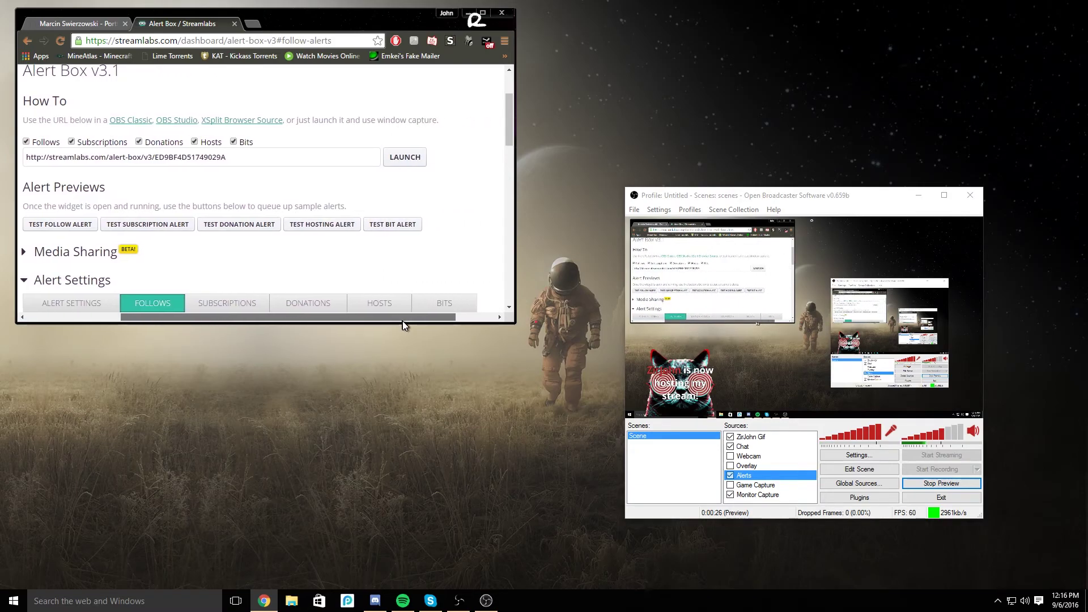
{"action": "left_click", "coordinate": [236, 226]}
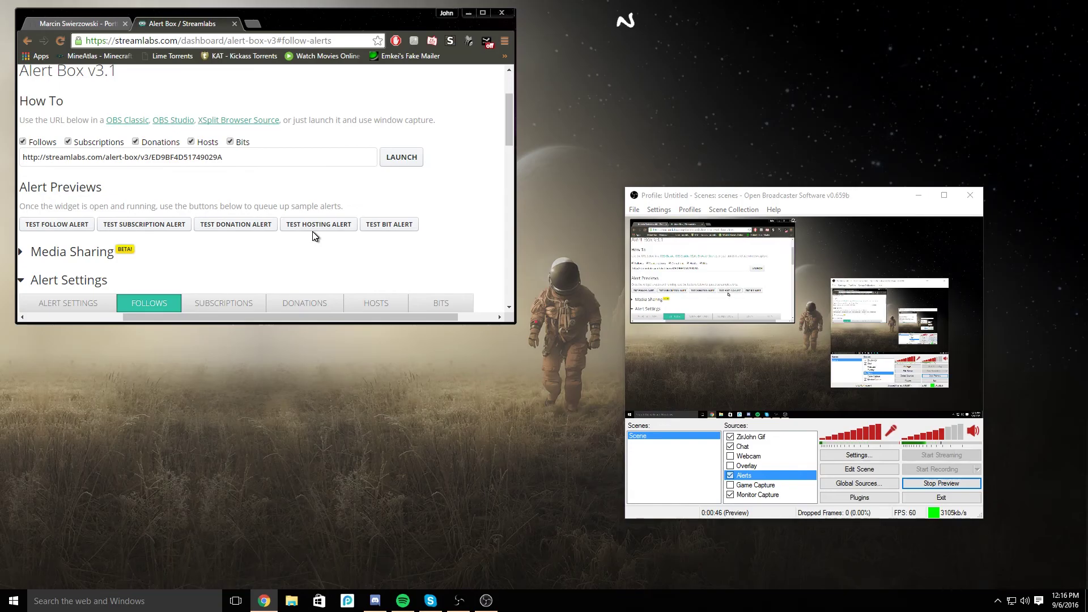
{"action": "left_click", "coordinate": [940, 483]}
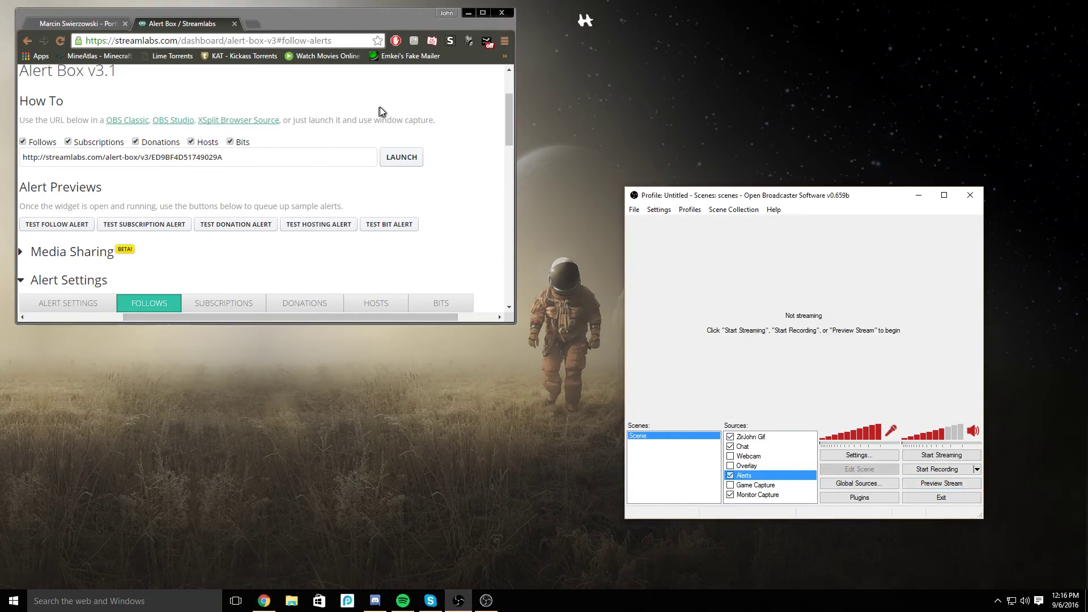
Show the AnkhBot R2 project page in a maximized Chrome window.
{"action": "left_click", "coordinate": [85, 27]}
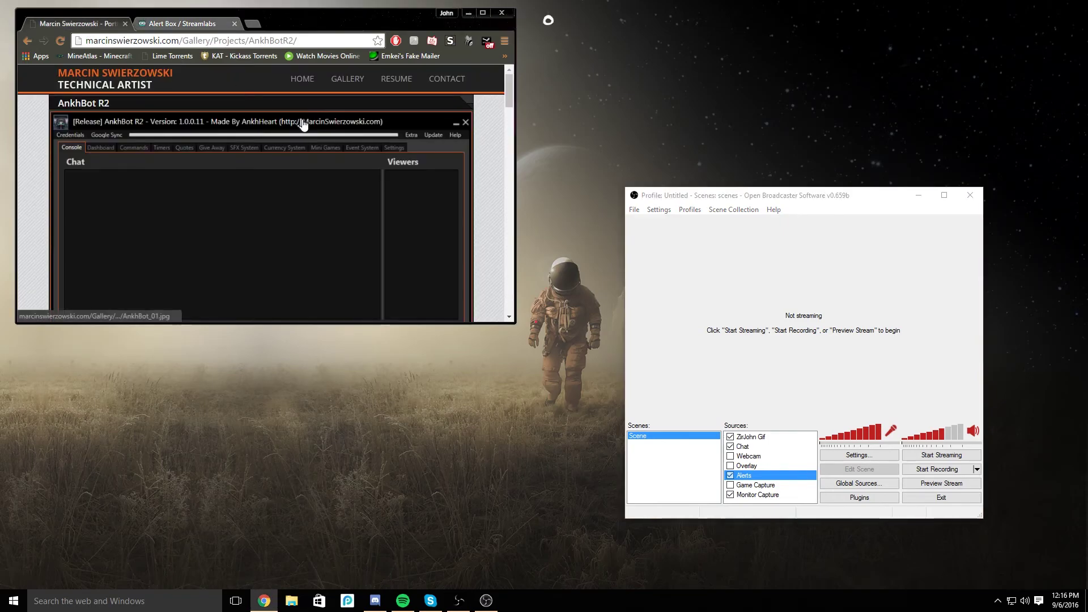
{"action": "left_click_drag", "start_coordinate": [392, 7], "coordinate": [414, 57]}
{"action": "double_click", "coordinate": [414, 56]}
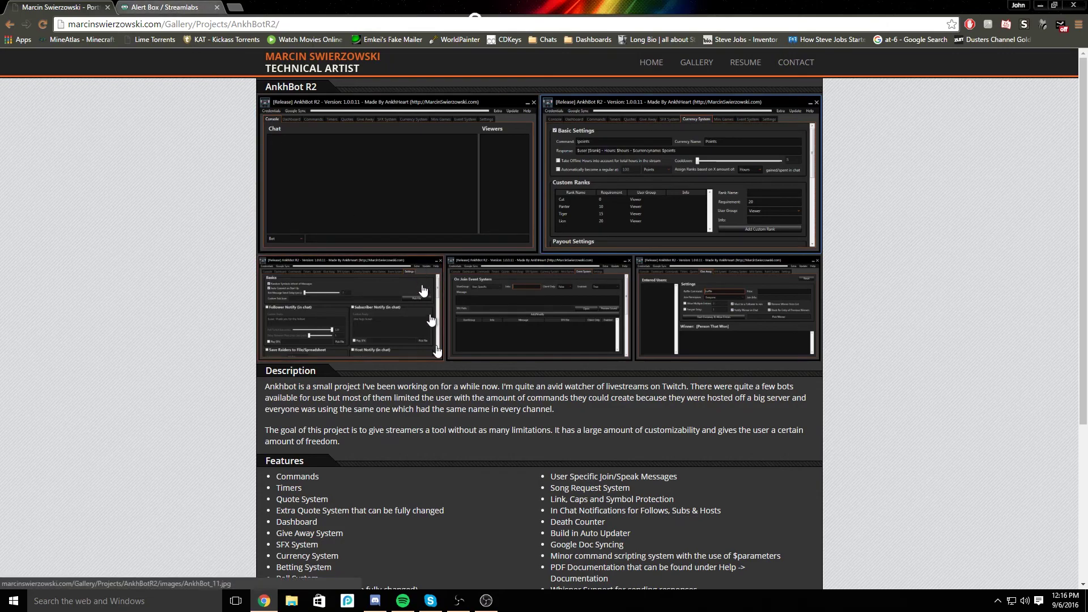
Minimize Chrome and OBS Classic to reveal the desktop.
{"action": "left_click", "coordinate": [486, 602]}
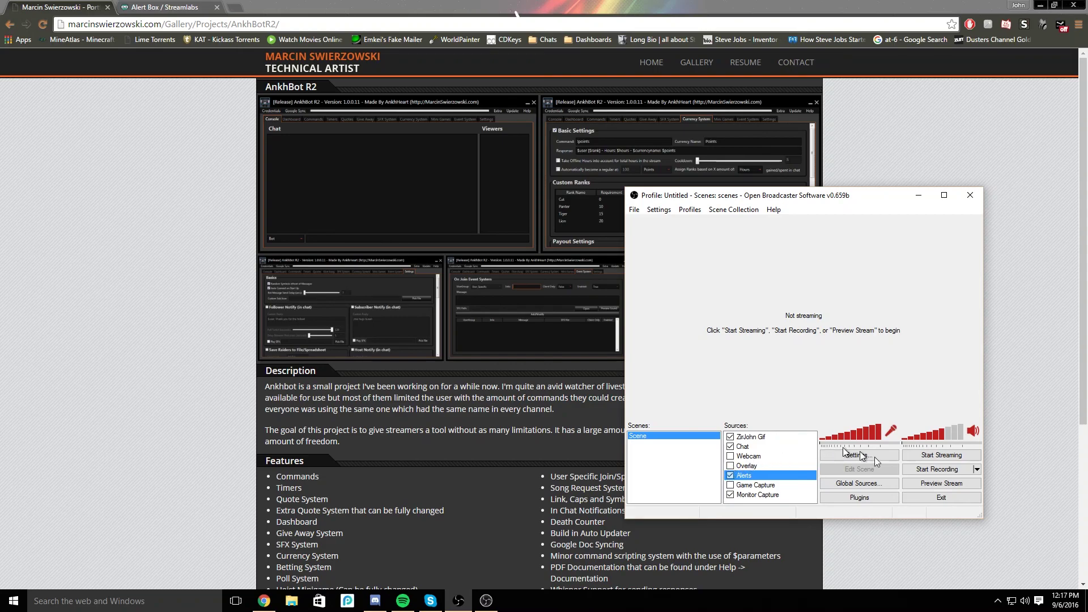
{"action": "left_click", "coordinate": [1040, 5]}
{"action": "left_click", "coordinate": [918, 195]}
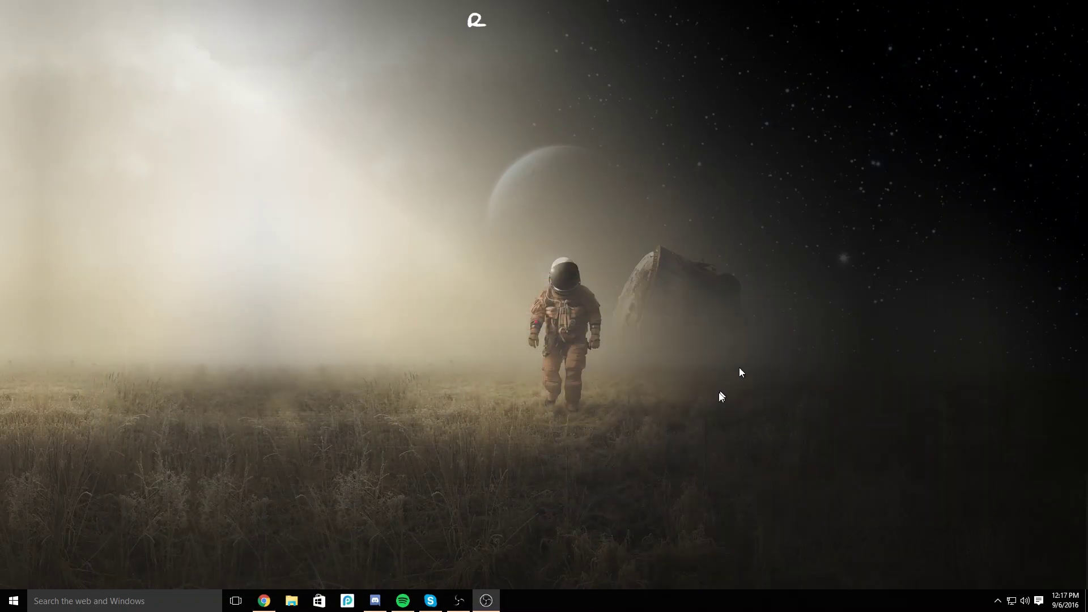